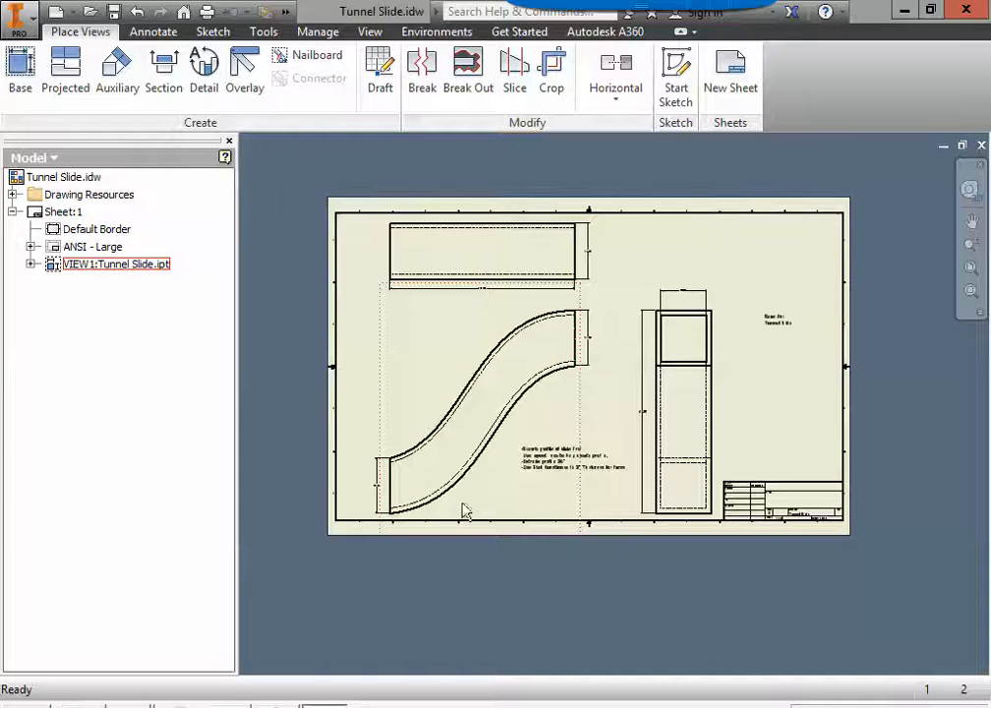
Step: Create a new part file from the Standard.ipt template
click(20, 21)
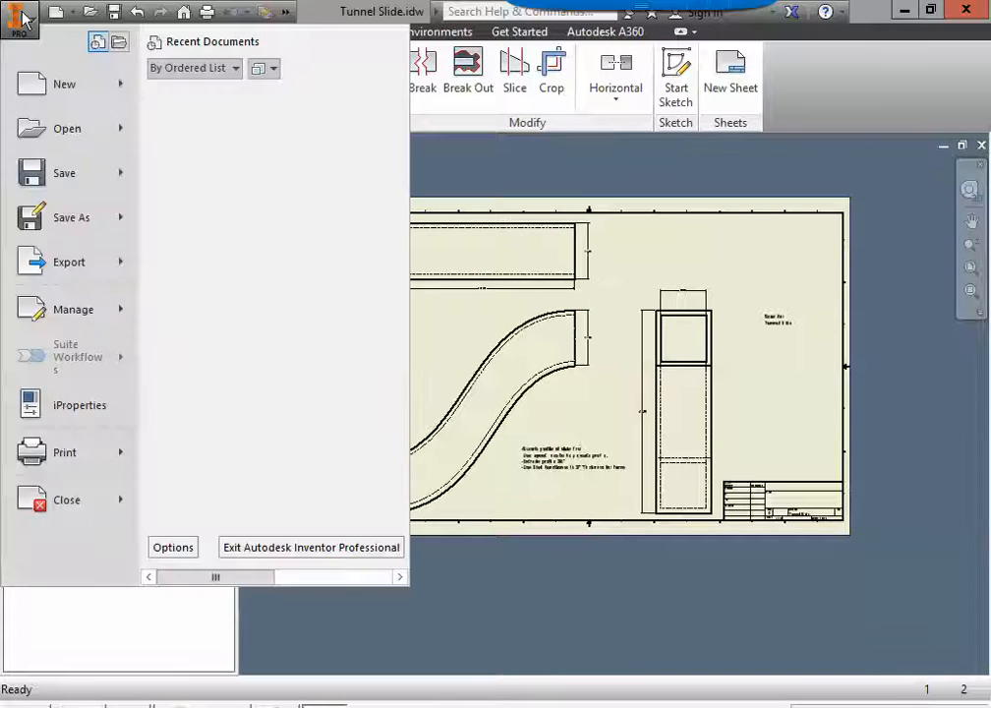
click(65, 93)
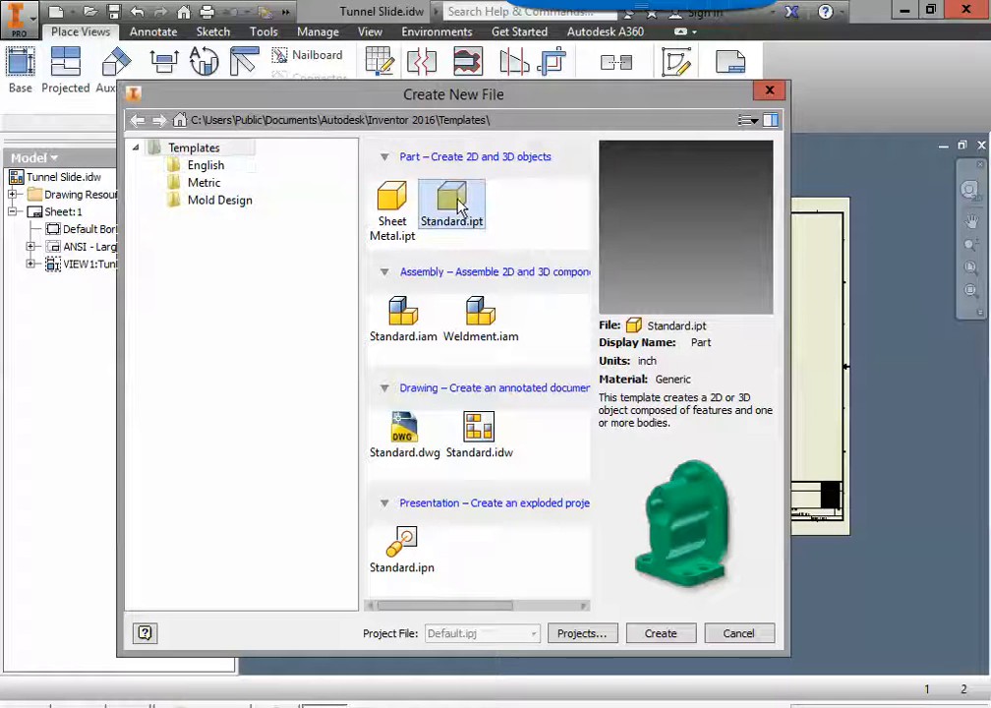
double_click(457, 203)
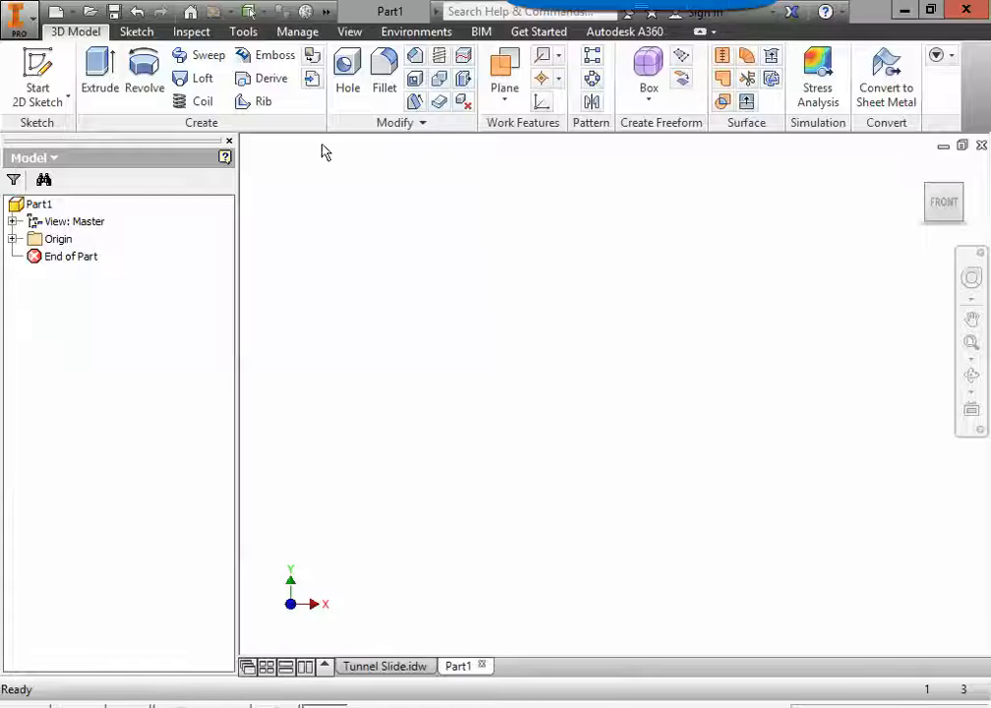
Step: Start a 2D sketch on the XY plane of the new part
click(40, 74)
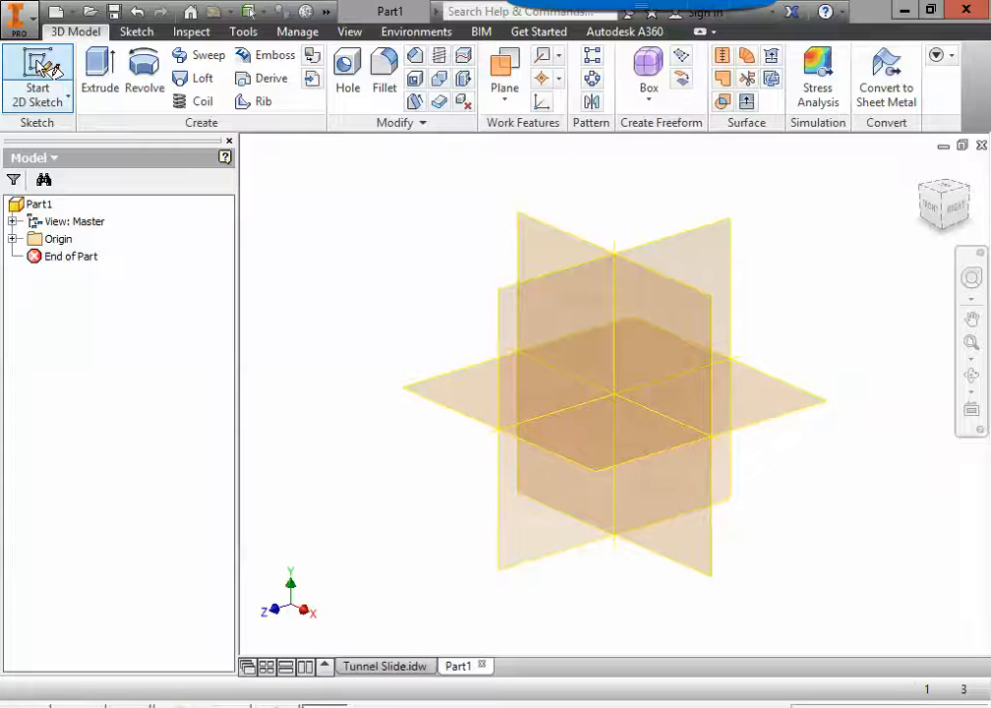
click(562, 254)
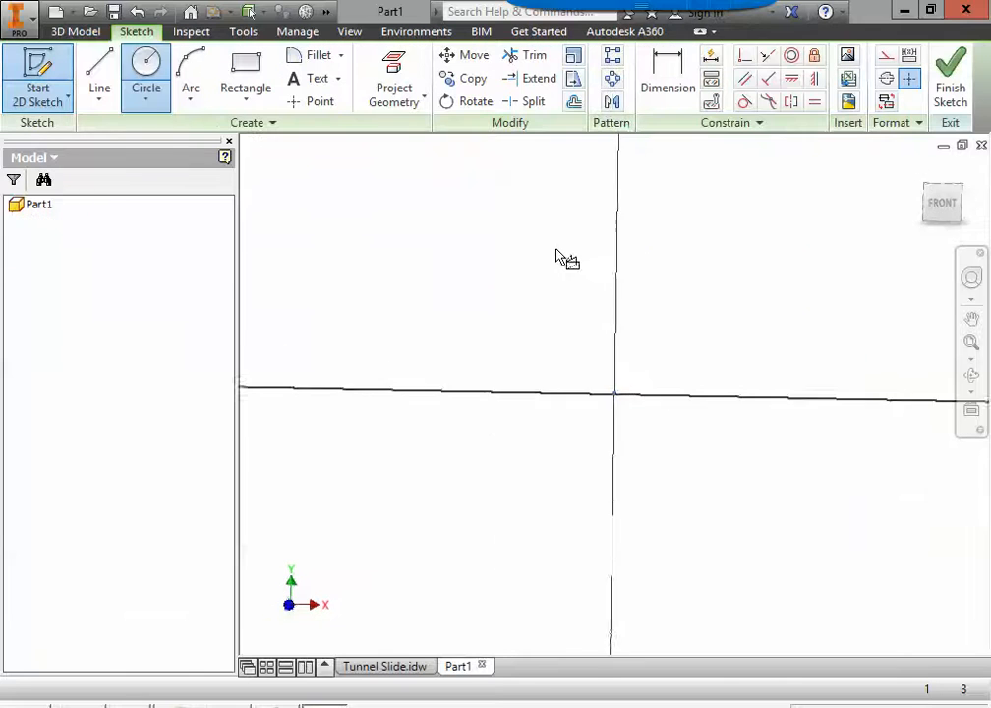
mouse_move(728, 335)
middle_down()
mouse_move(600, 392)
mouse_move(482, 411)
middle_up()
Step: Consult the slide's lower end in the Tunnel Slide drawing and sketch a 36 in vertical line upward from the origin in Part1
click(374, 666)
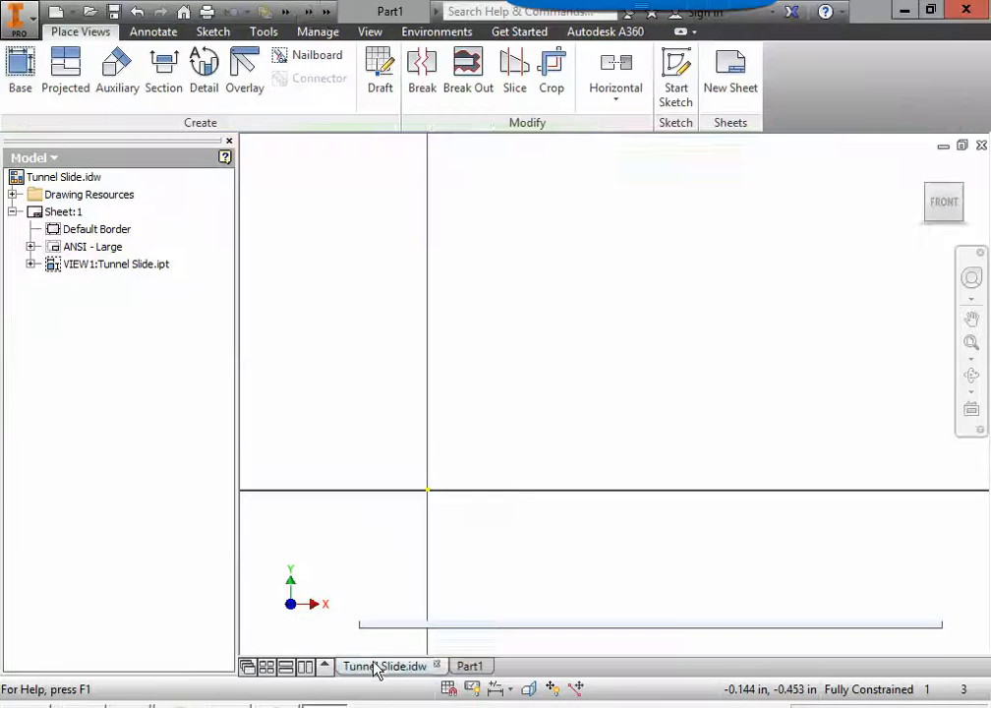
scroll(392, 470, up, 5)
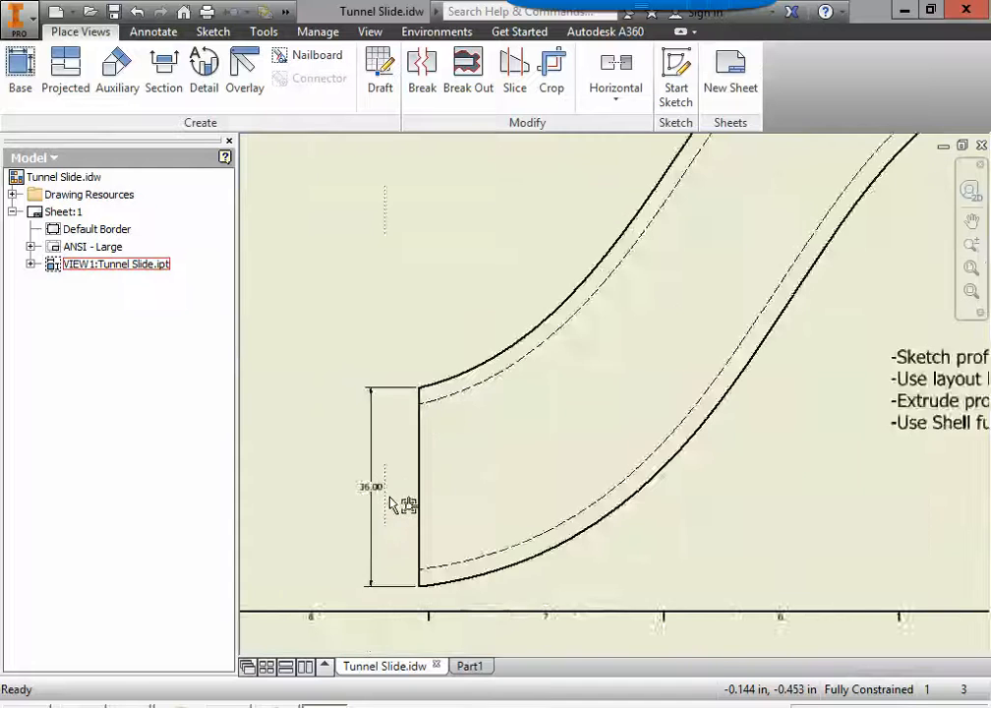
scroll(398, 532, down, 3)
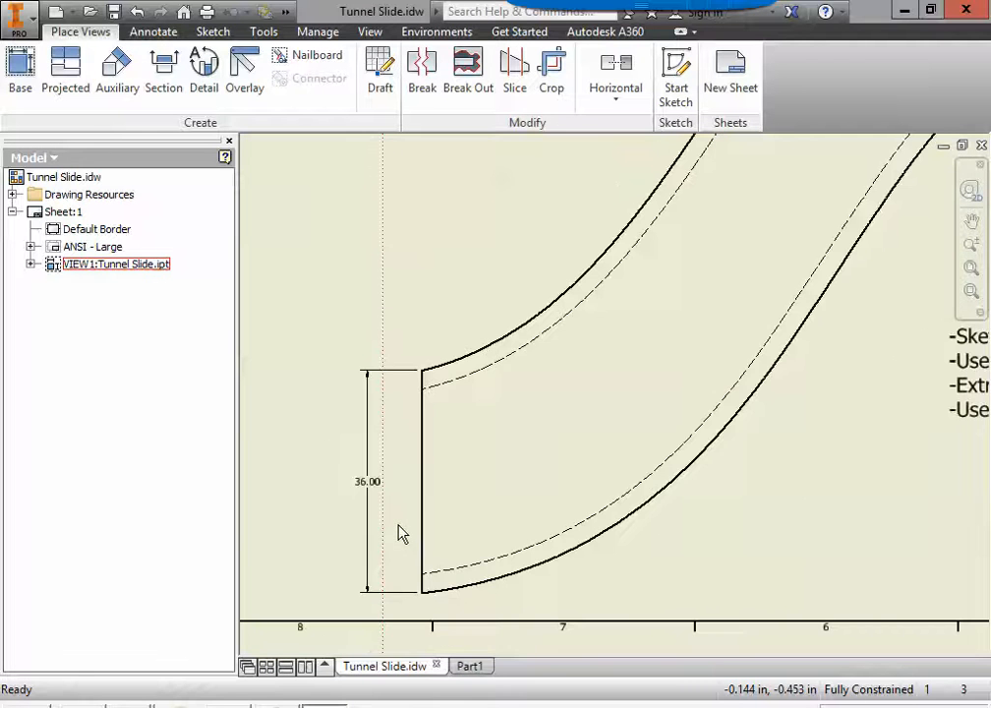
click(470, 666)
click(102, 78)
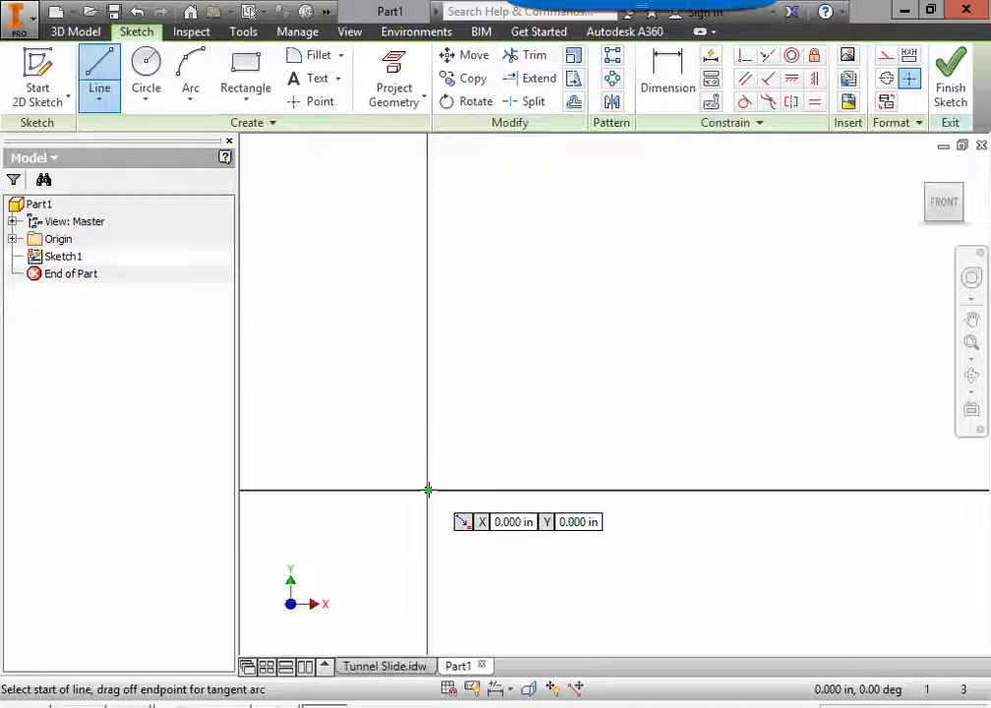
click(427, 489)
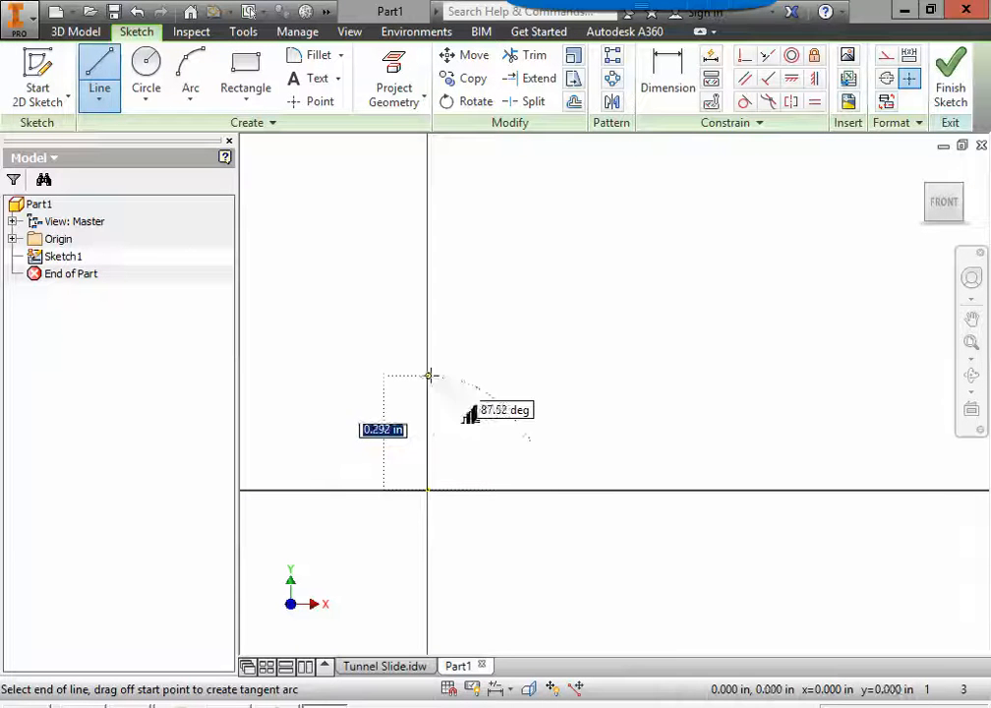
text(36)
key(Return)
scroll(502, 407, down, 5)
mouse_move(602, 436)
middle_down()
mouse_move(489, 492)
mouse_move(405, 489)
middle_up()
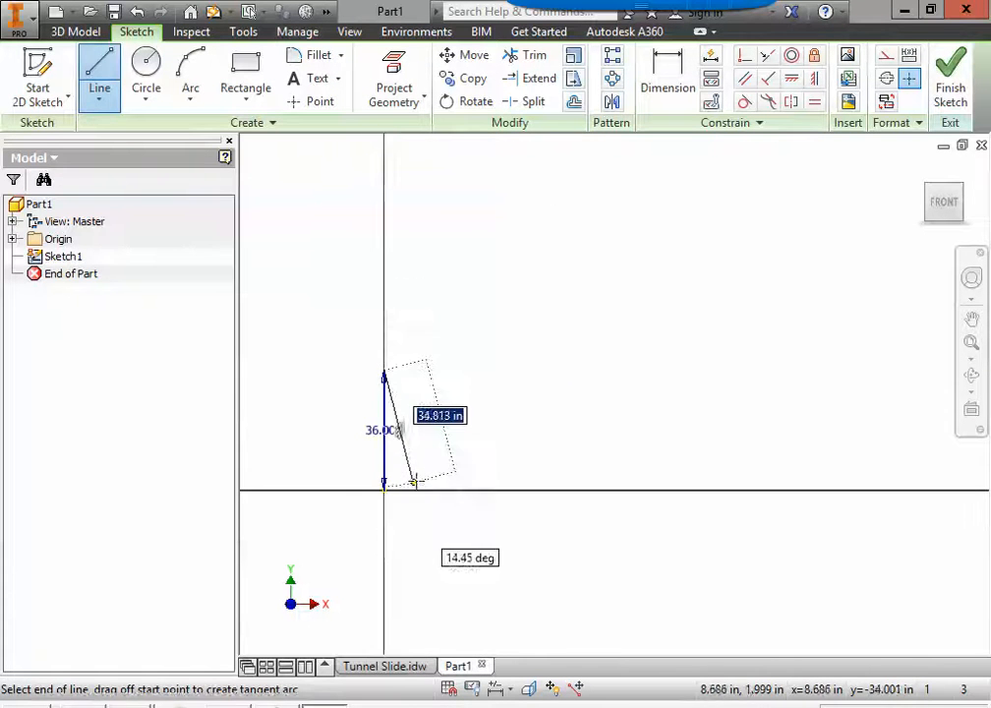
key(Escape)
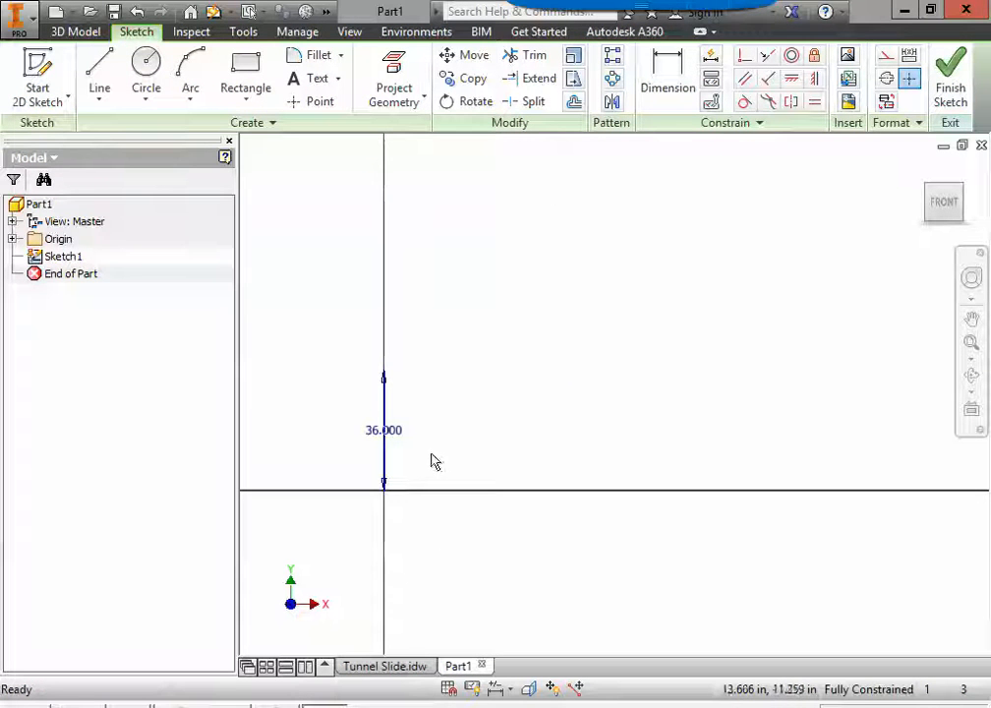
Step: Examine the Tunnel Slide drawing for the upper opening's height, the slide's overall length and its overall height
click(385, 667)
mouse_move(894, 343)
middle_down()
mouse_move(475, 599)
mouse_move(461, 640)
middle_up()
middle_drag(759, 317, 635, 439)
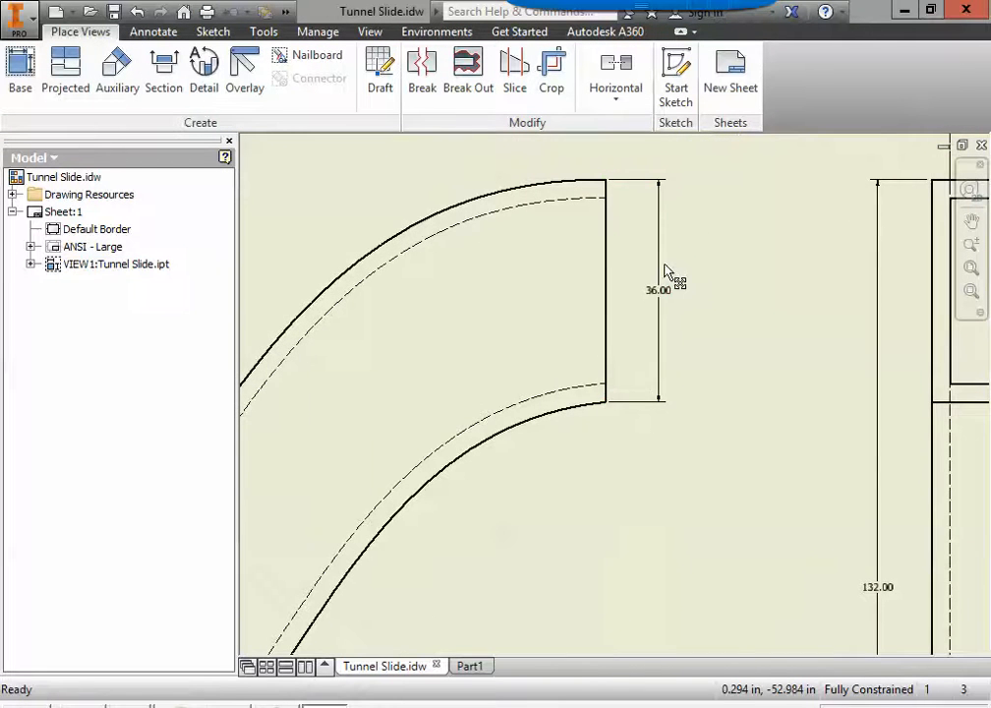
scroll(575, 495, up, 3)
mouse_move(579, 504)
middle_down()
mouse_move(646, 336)
mouse_move(606, 328)
middle_up()
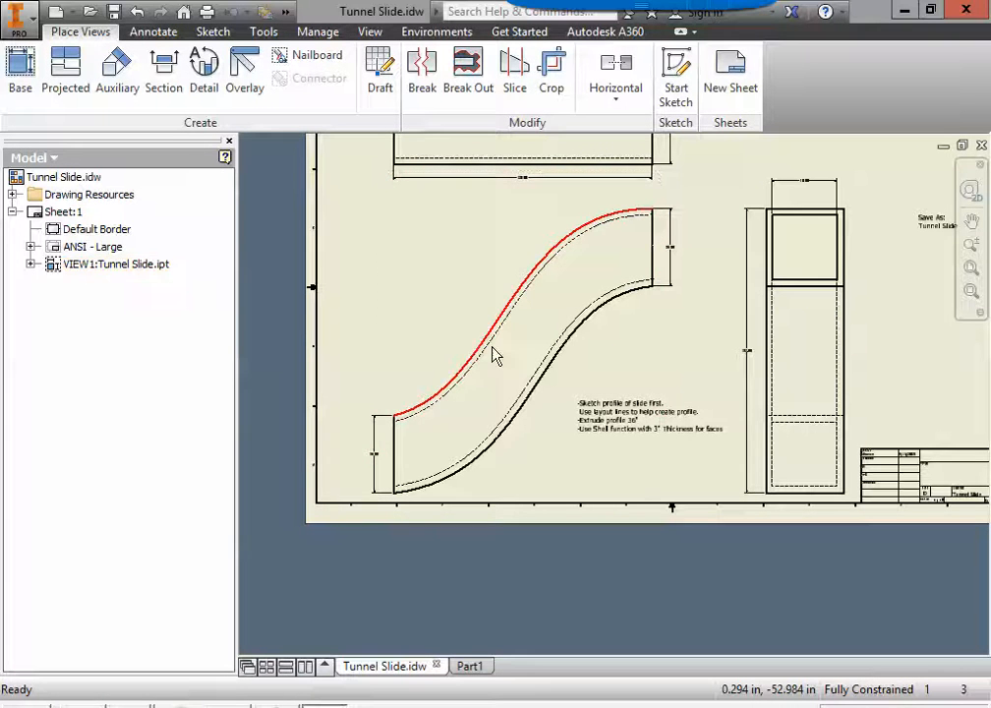
middle_drag(517, 261, 521, 366)
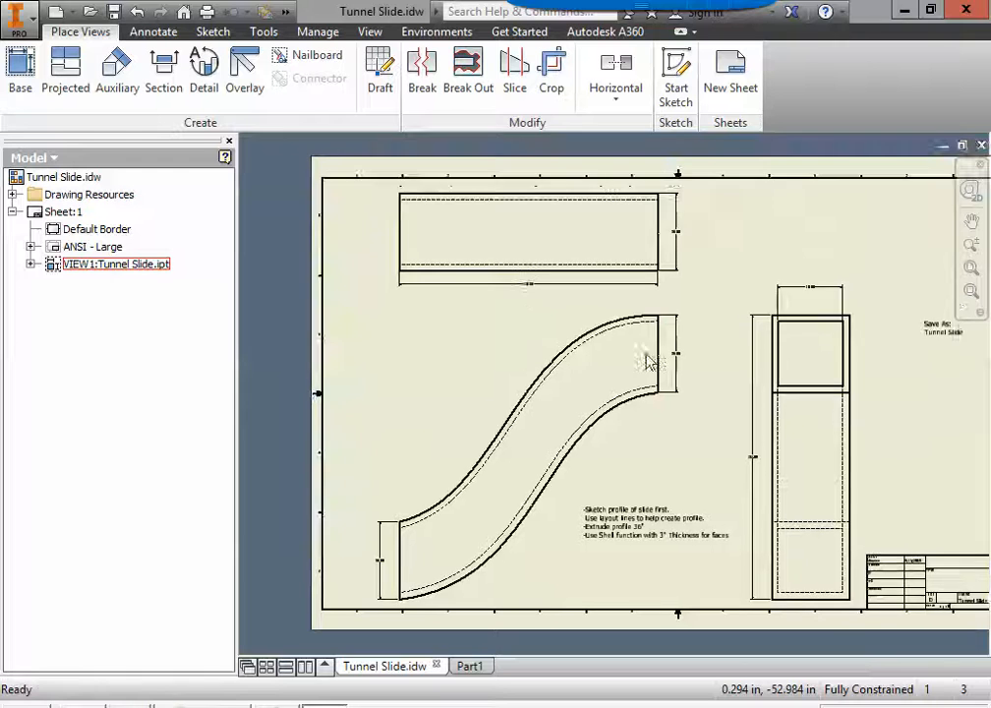
scroll(656, 332, down, 3)
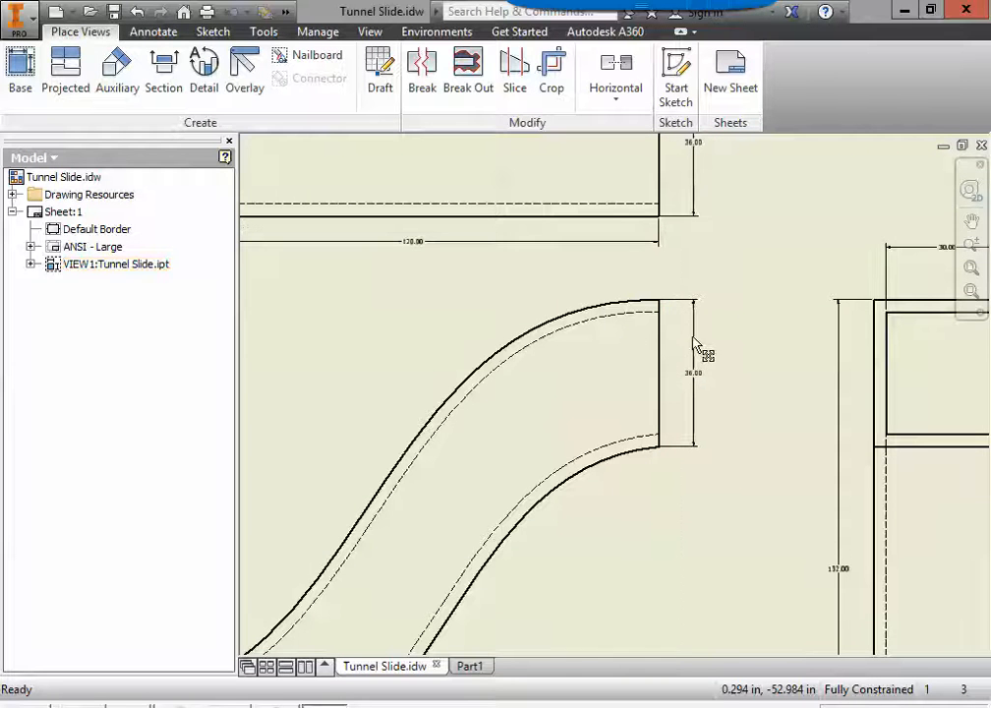
click(680, 356)
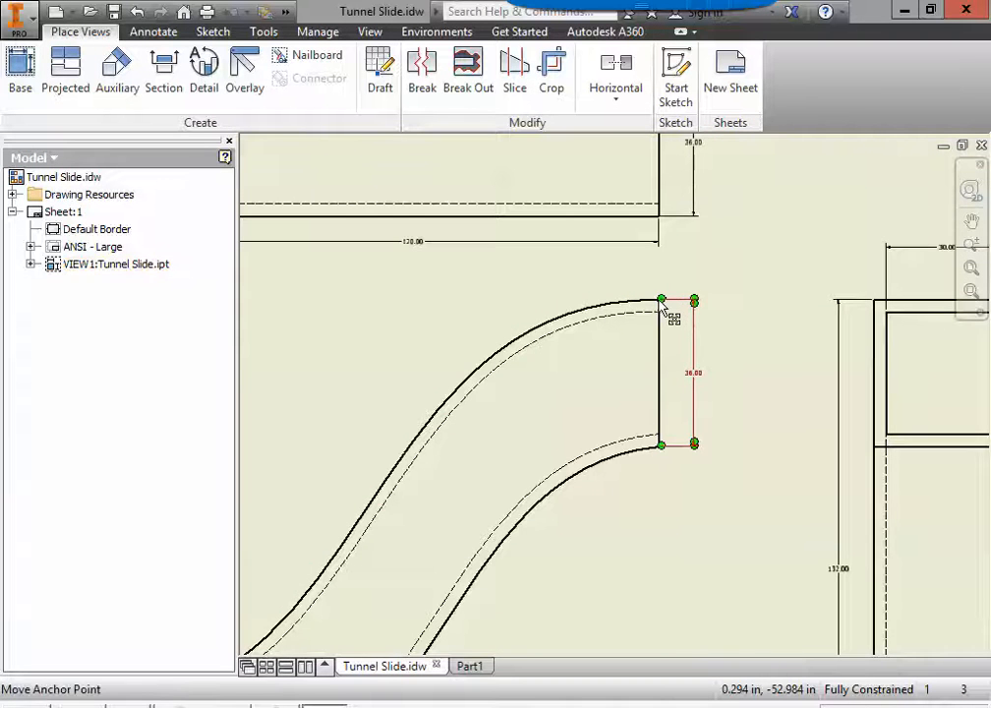
scroll(663, 294, down, 3)
scroll(646, 304, up, 3)
middle_drag(454, 325, 648, 356)
scroll(485, 378, up, 5)
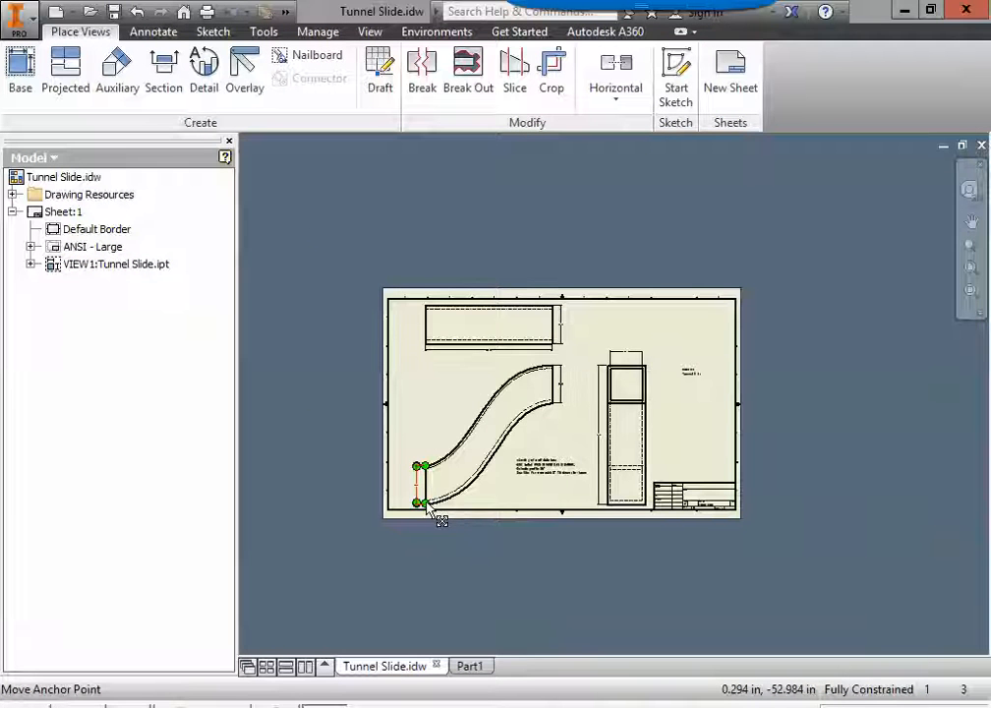
scroll(599, 434, down, 6)
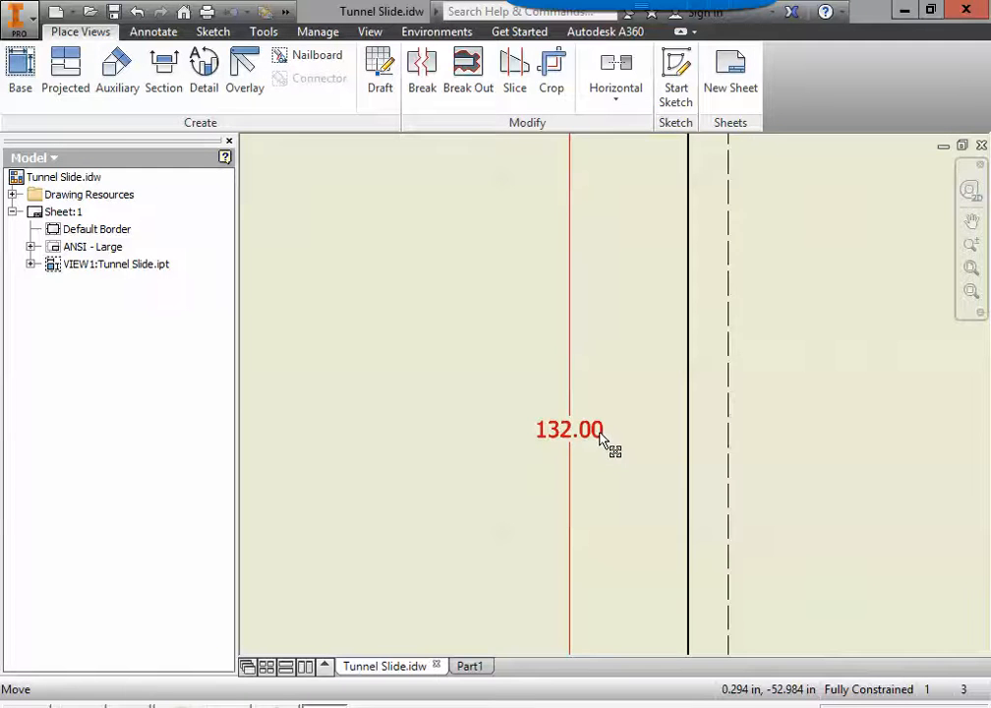
scroll(598, 434, up, 6)
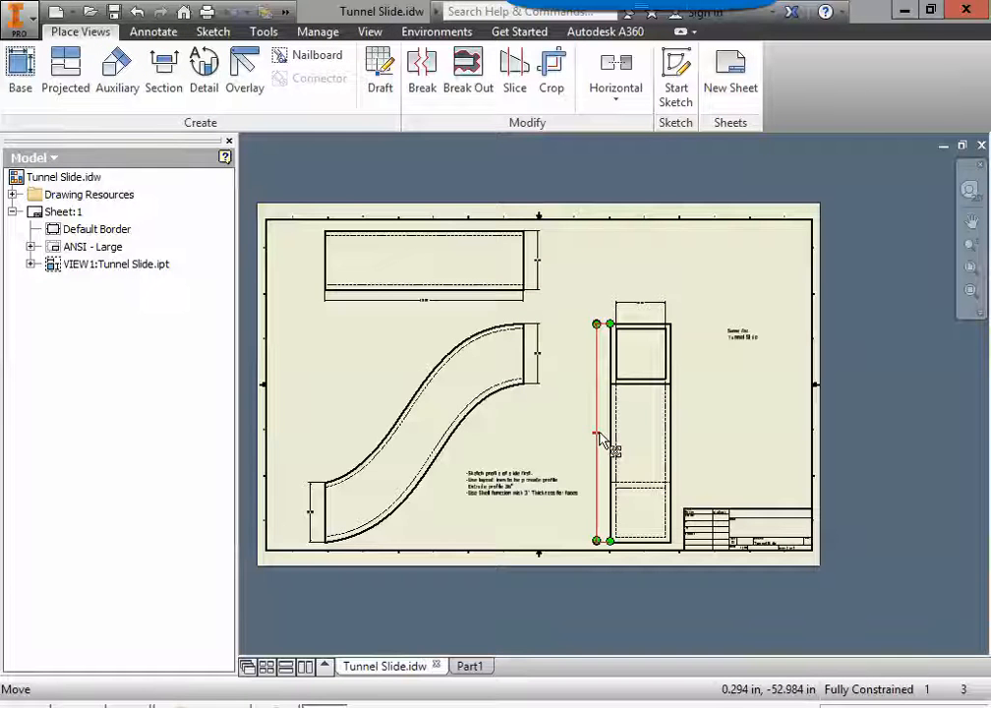
scroll(413, 311, down, 5)
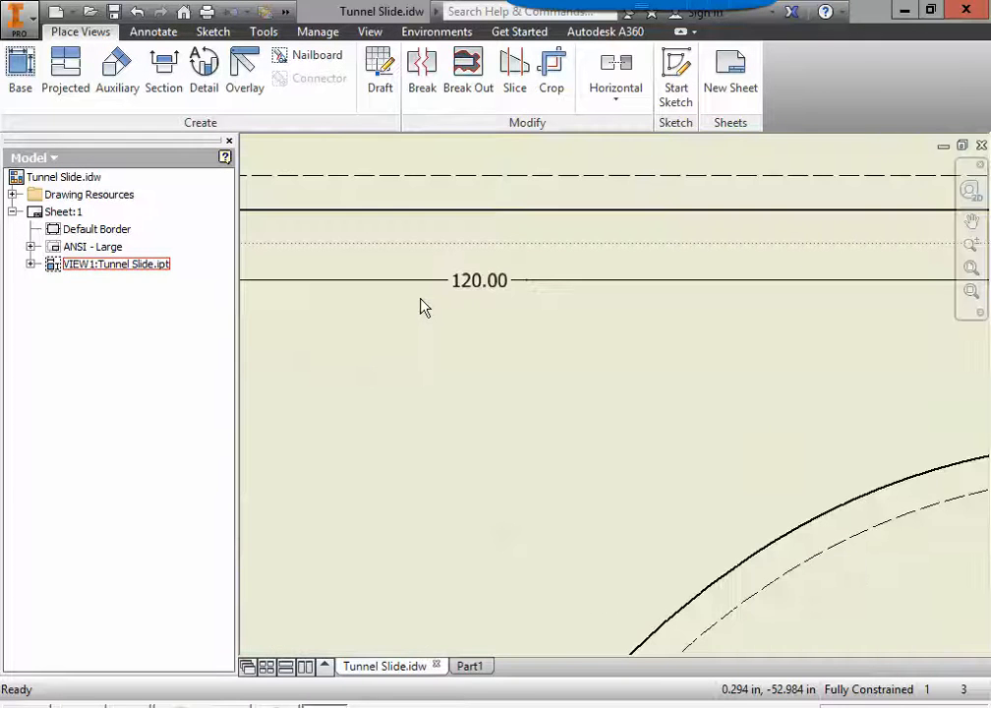
scroll(427, 308, up, 5)
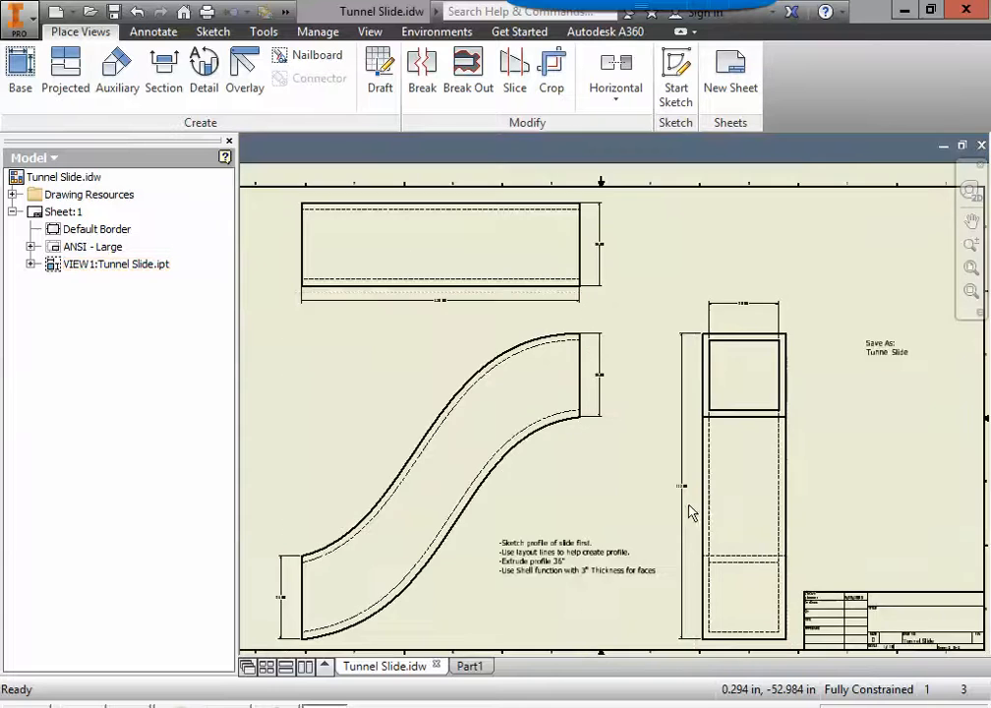
scroll(689, 510, down, 5)
scroll(688, 509, up, 5)
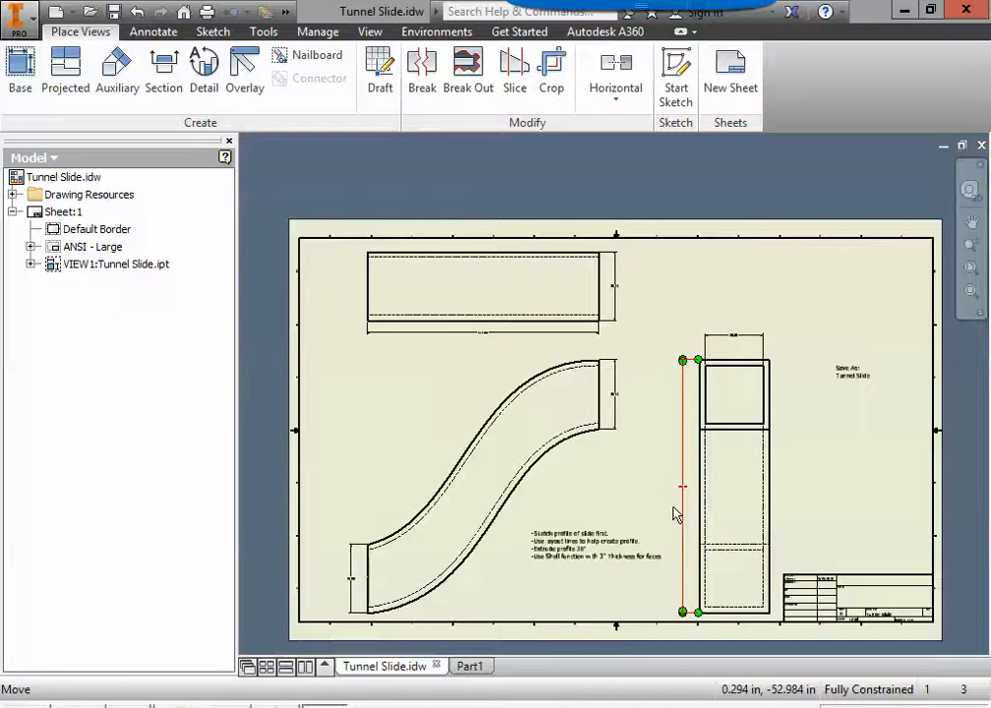
Step: Return to Part1 and sketch a 120 in horizontal layout line extending right from the origin
click(470, 666)
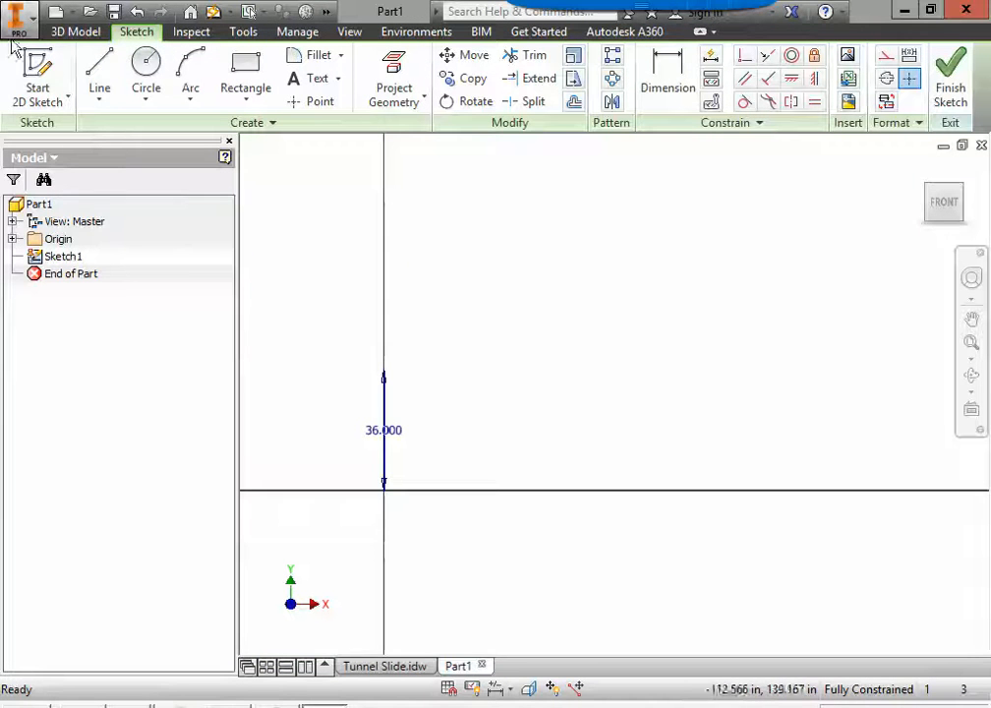
click(99, 65)
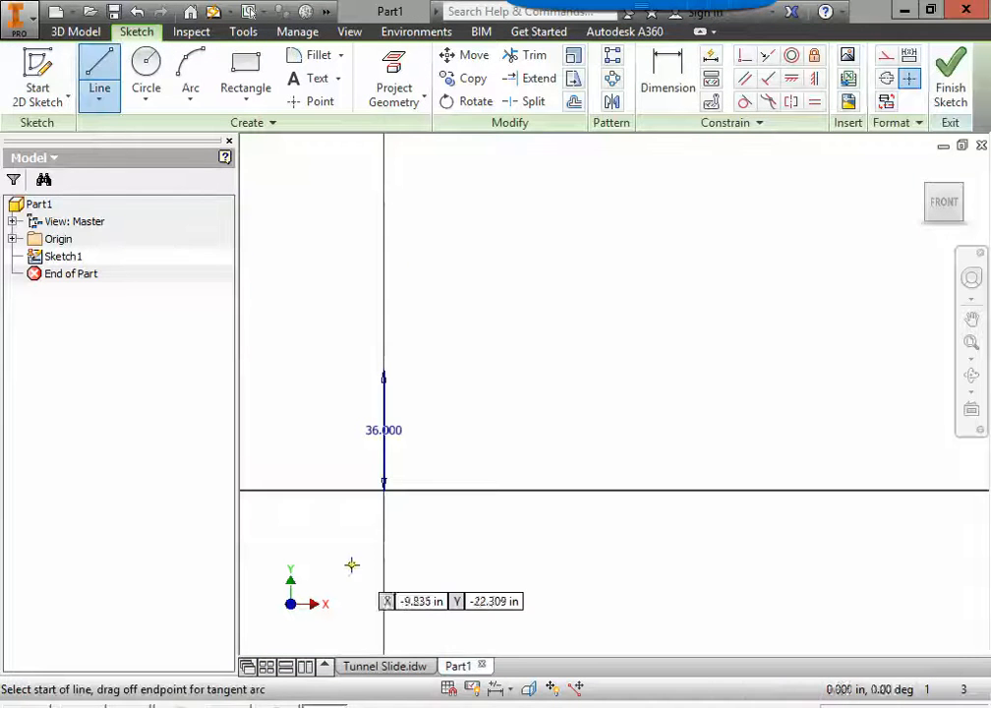
click(384, 488)
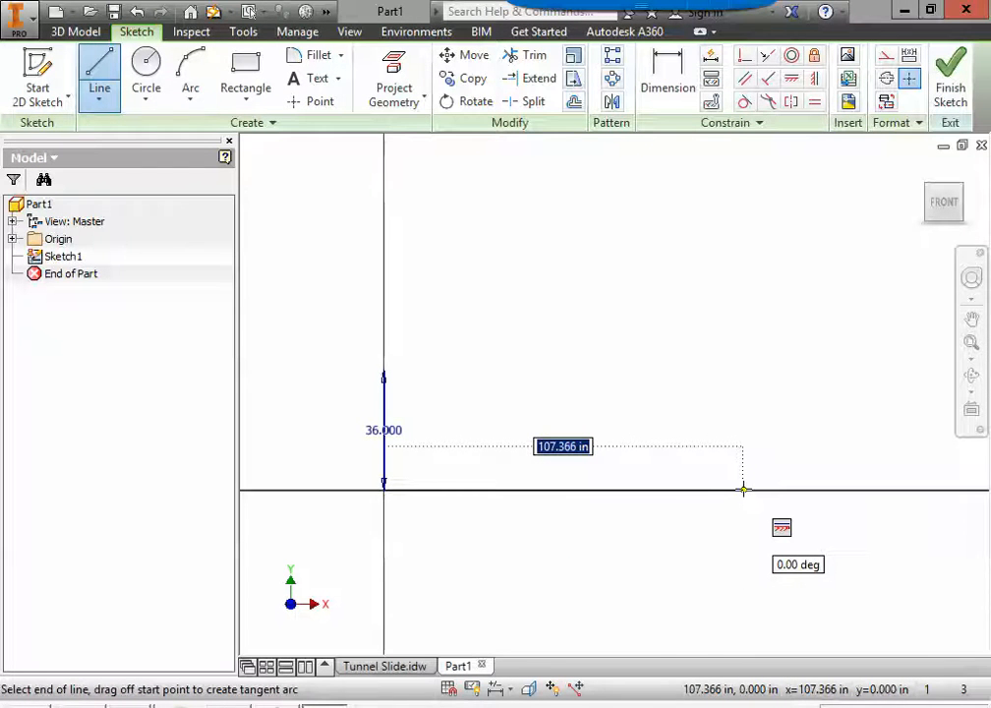
text(120)
key(Return)
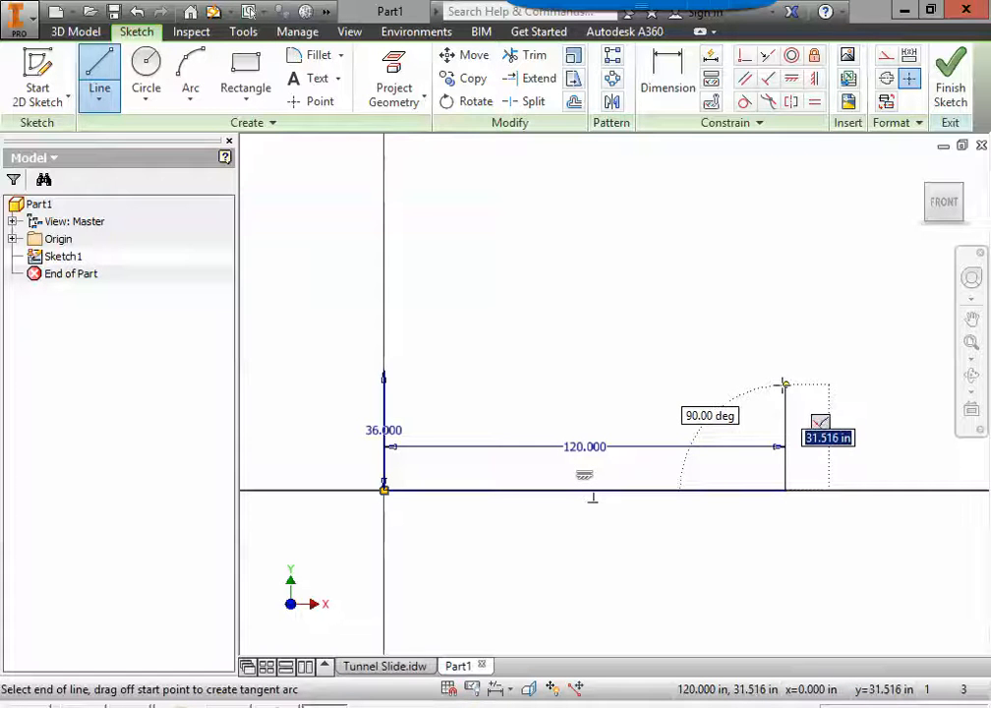
text(132)
Step: Sketch a 132 in vertical layout line upward from the far end of the horizontal line
key(Return)
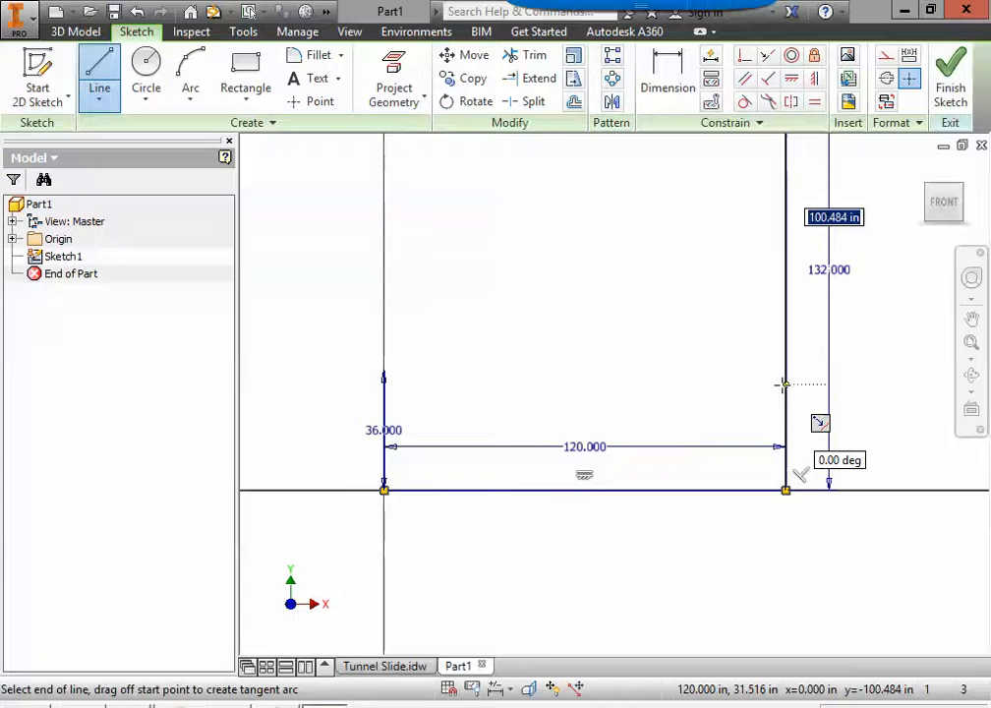
key(Escape)
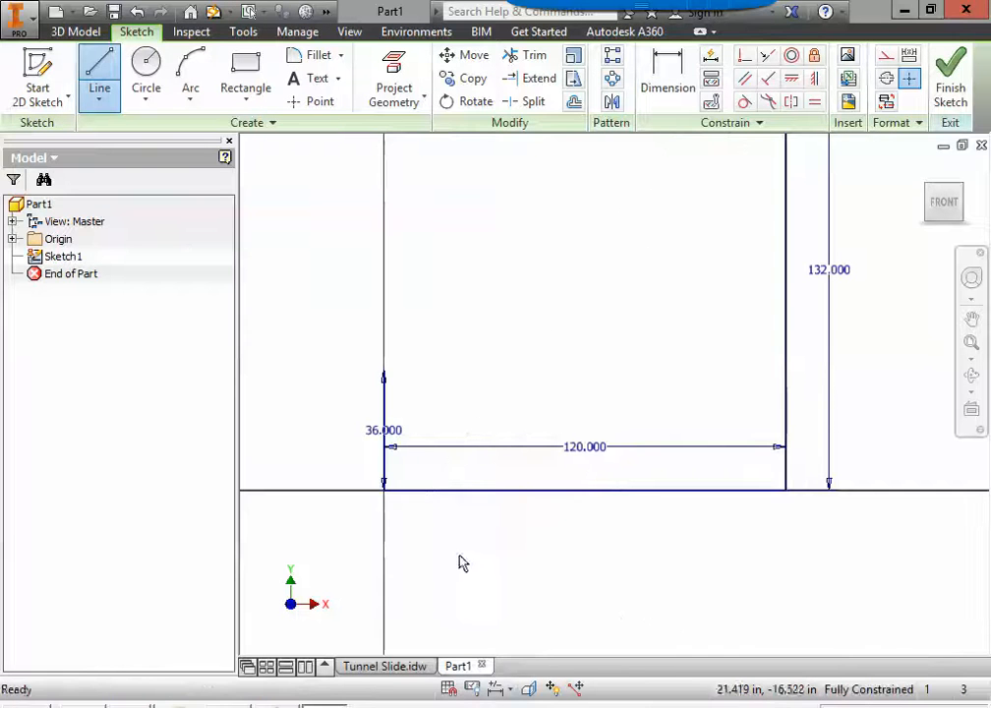
Step: Check the upper opening in the Tunnel Slide drawing and sketch a 36 in line downward from the top of the 132 in line in Part1
click(416, 666)
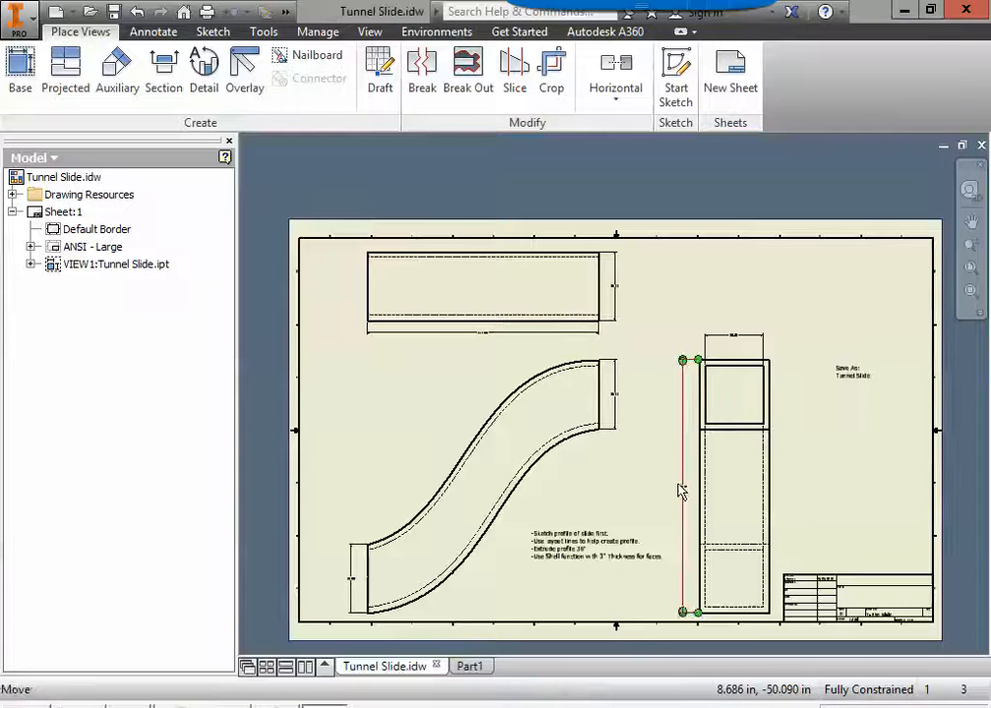
scroll(683, 486, down, 5)
scroll(371, 409, up, 3)
mouse_move(362, 314)
middle_down()
mouse_move(739, 387)
mouse_move(714, 311)
middle_up()
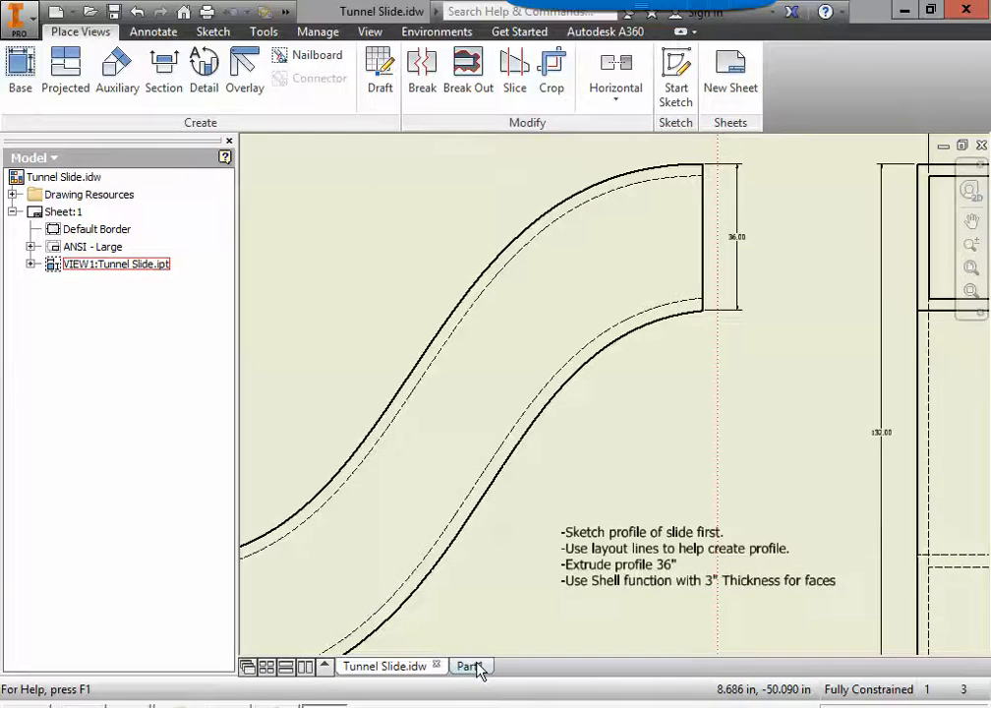
click(470, 667)
scroll(566, 474, up, 3)
middle_drag(569, 478, 528, 496)
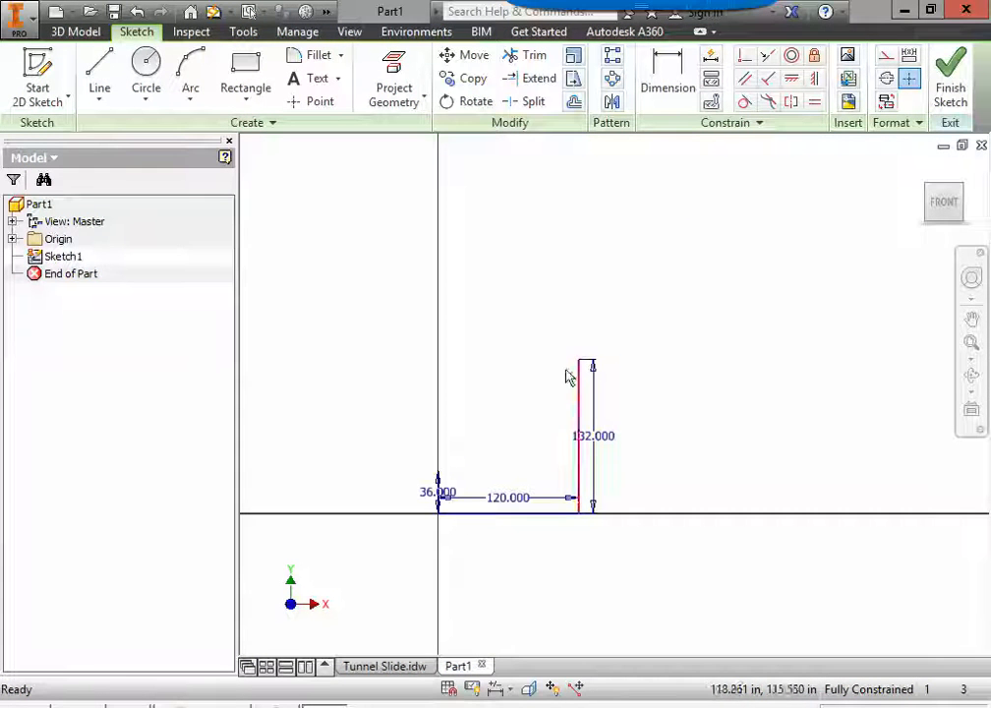
click(110, 64)
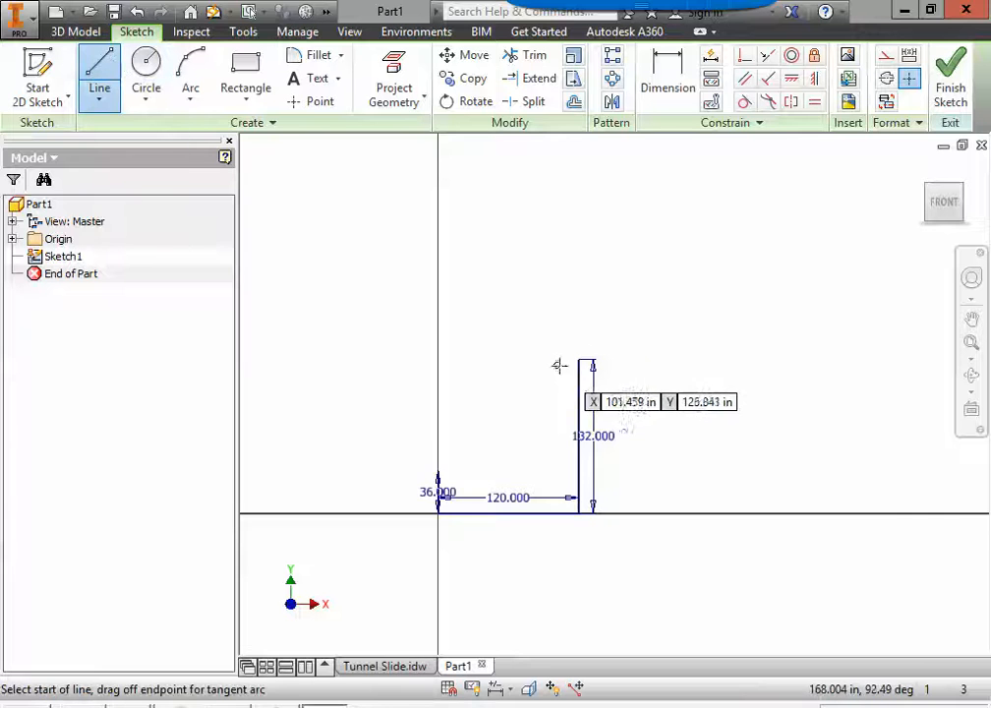
scroll(568, 366, down, 3)
click(604, 338)
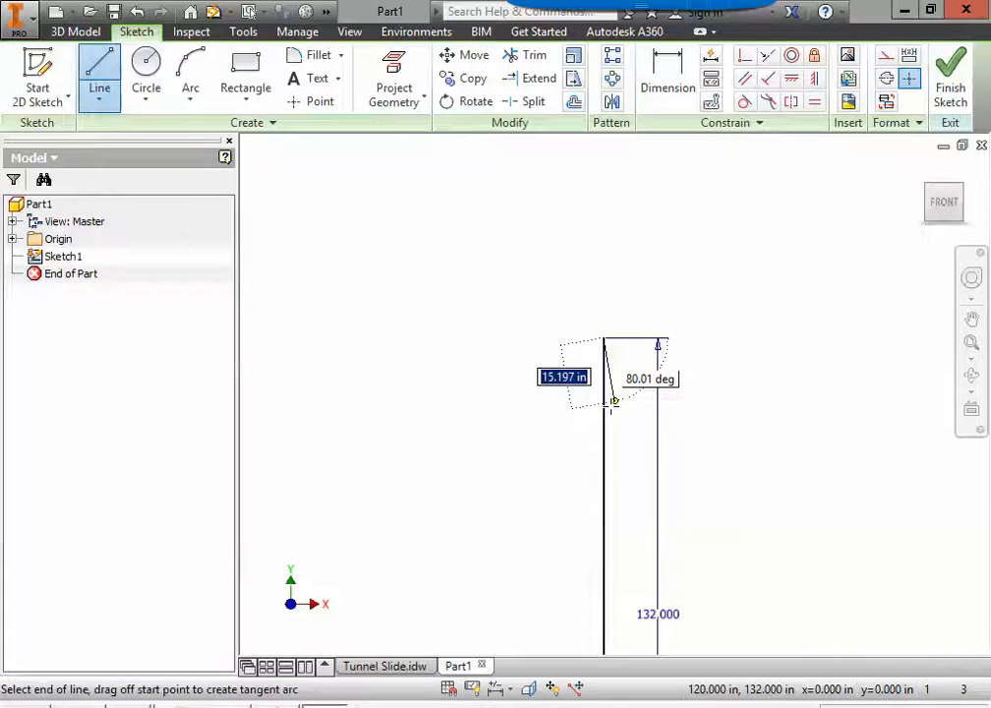
text(36)
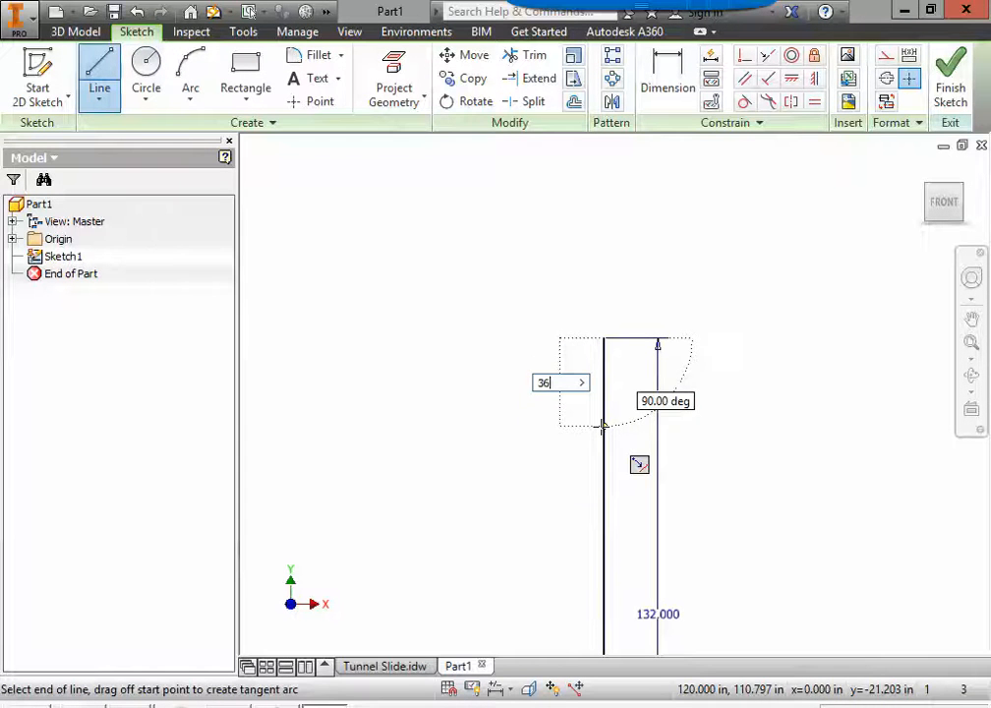
key(Return)
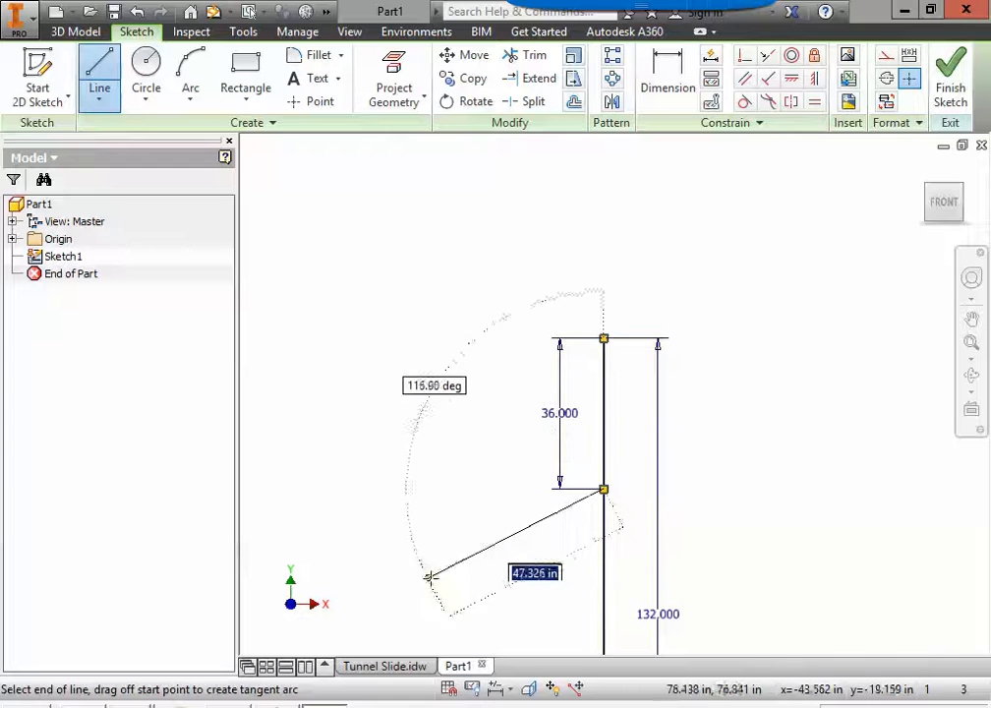
key(Escape)
Step: Delete the 132 in vertical and 120 in horizontal layout lines, and move both 36 in dimensions to the outer sides of their lines
middle_drag(442, 602, 547, 443)
scroll(544, 442, up, 3)
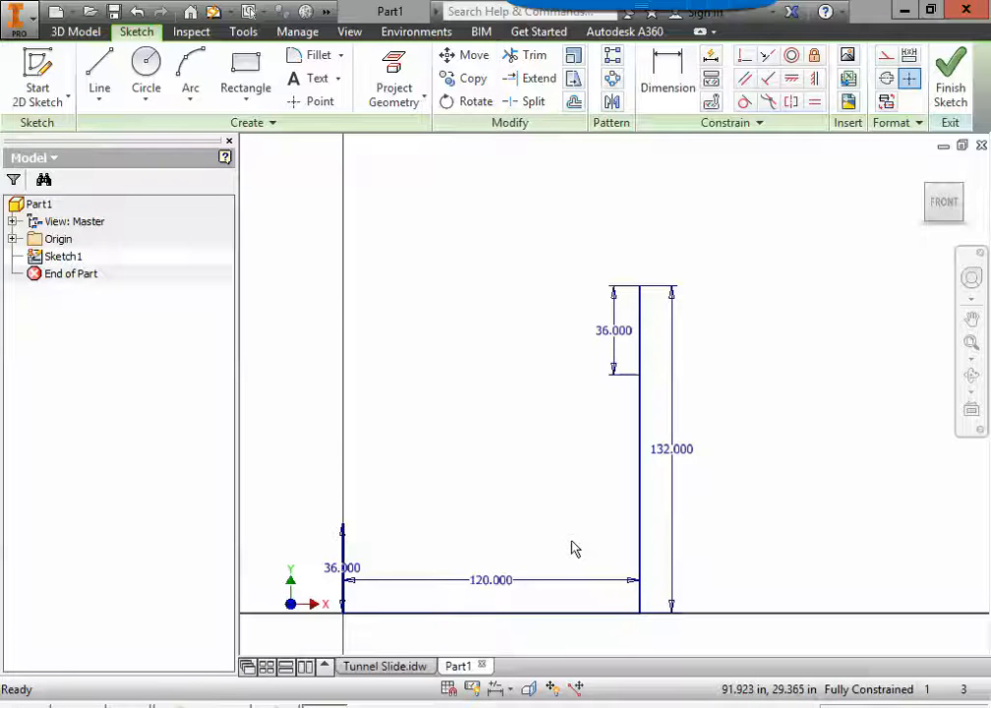
click(642, 538)
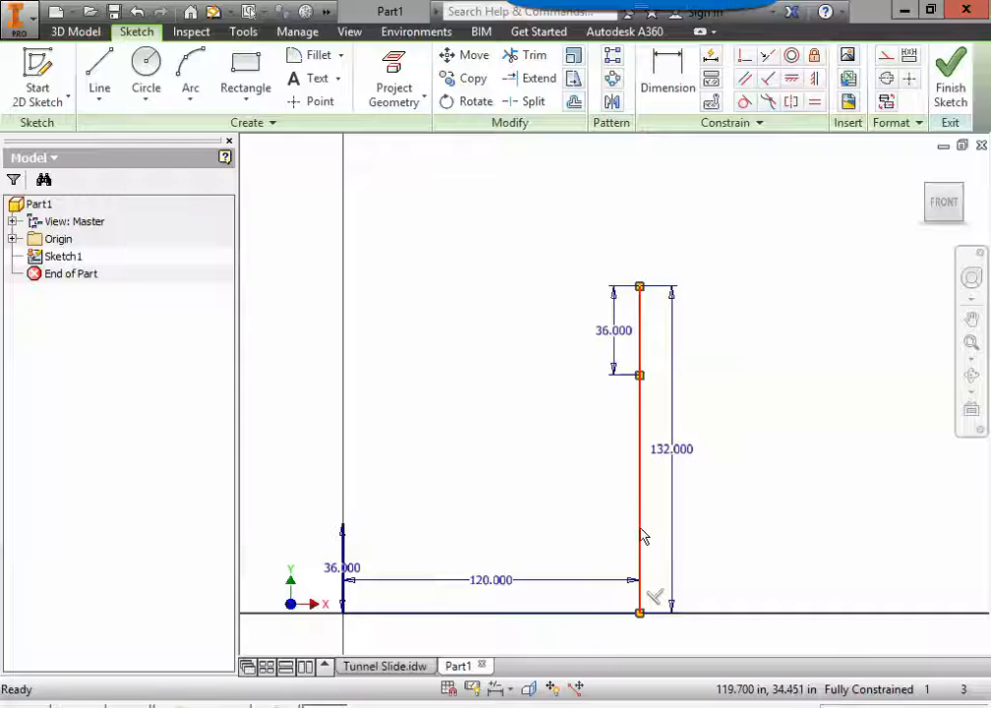
key(Delete)
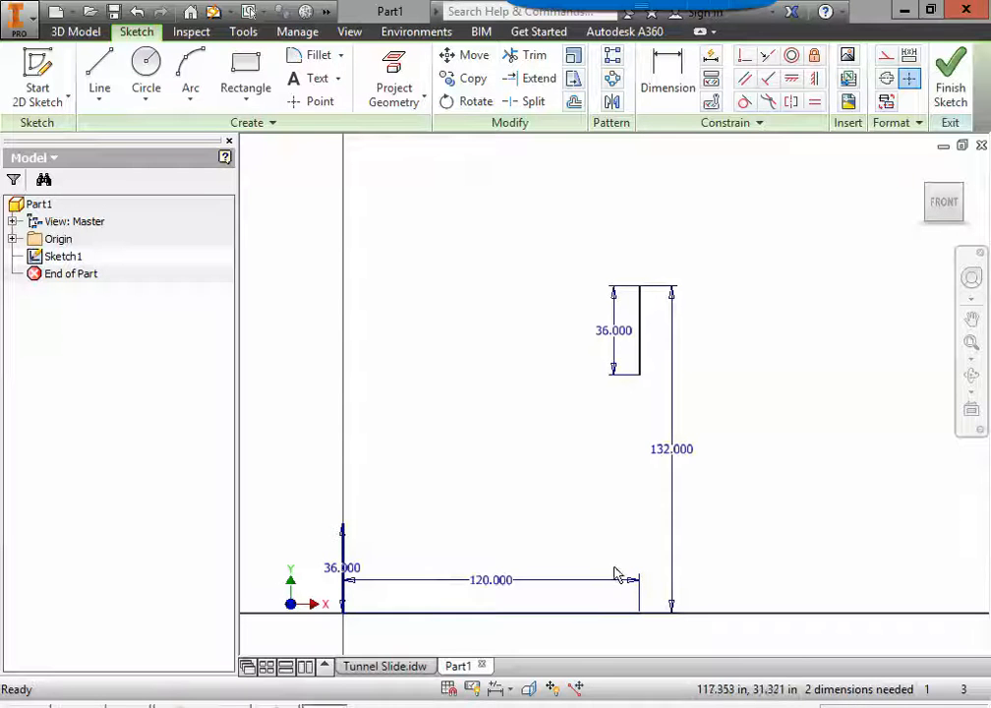
click(590, 616)
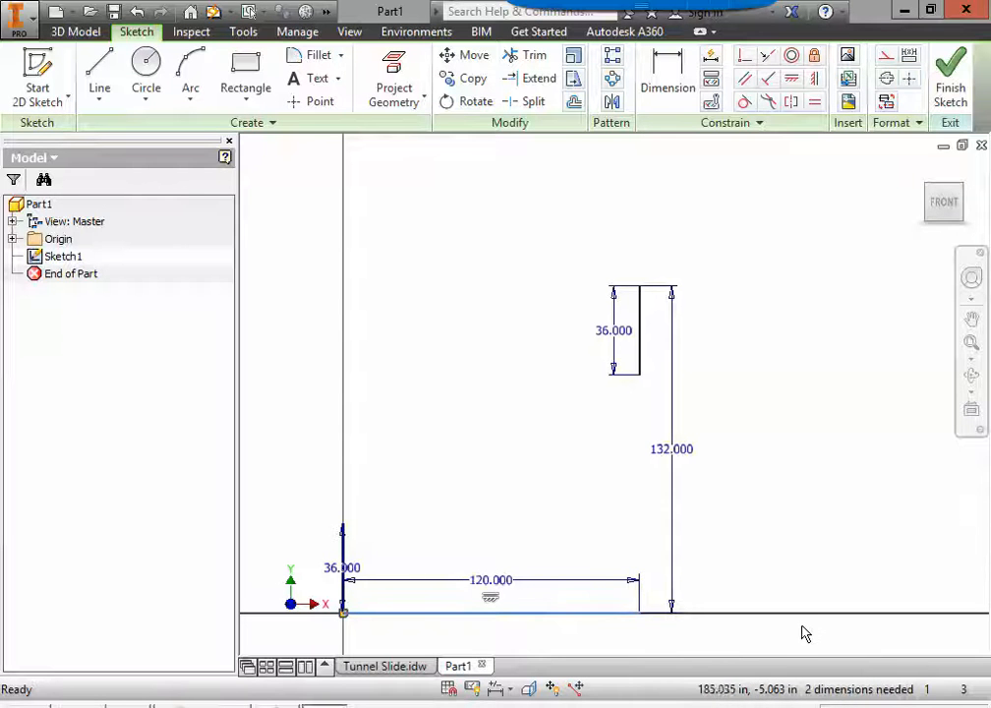
key(Delete)
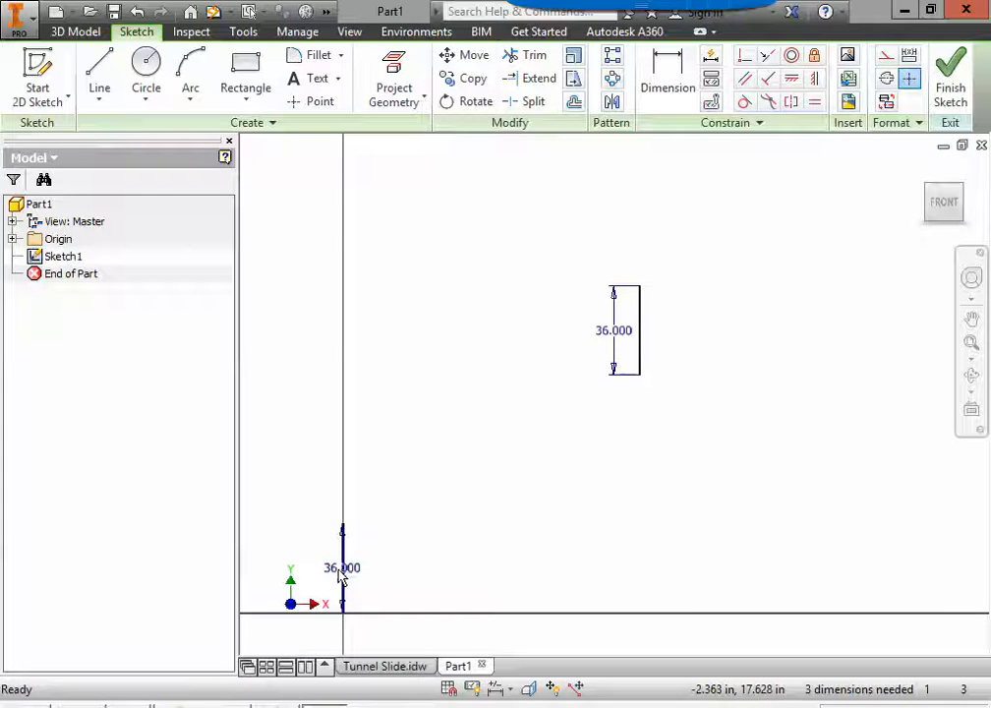
drag(348, 576, 317, 580)
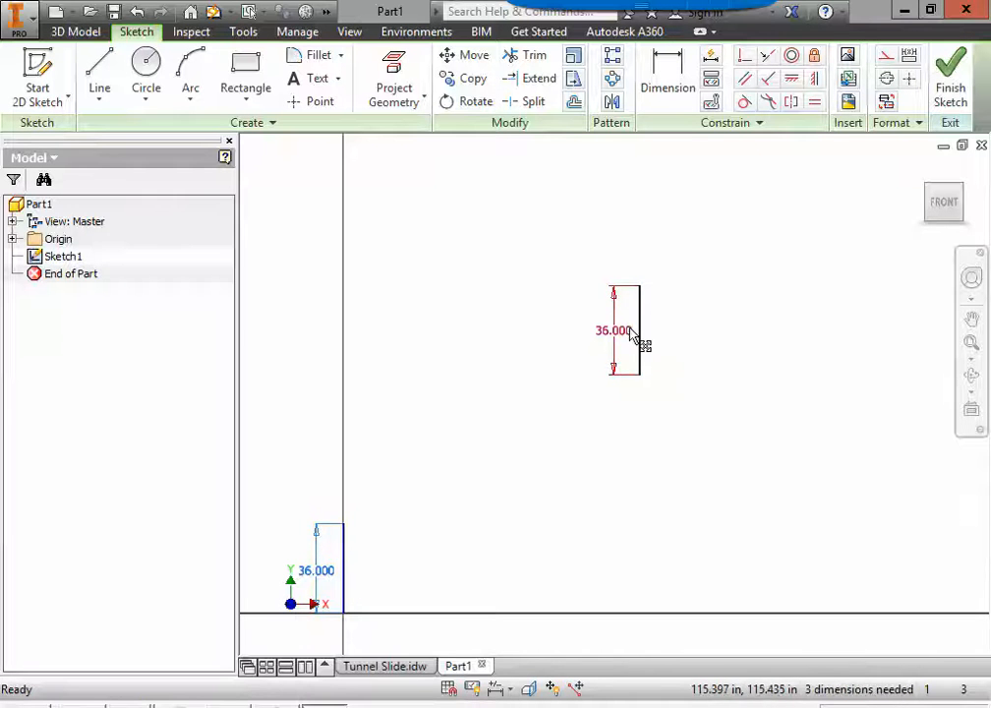
drag(621, 335, 682, 346)
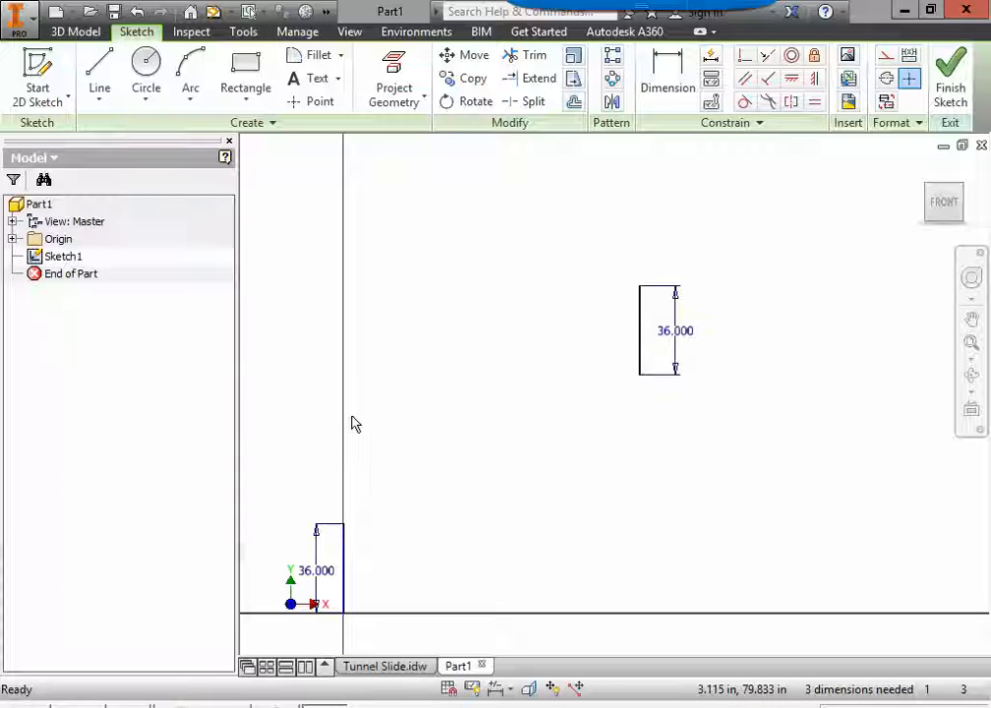
Step: Draw an S-shaped interpolation spline from the lower 36 in line's top end through two intermediate points to the upper line's top end
click(98, 106)
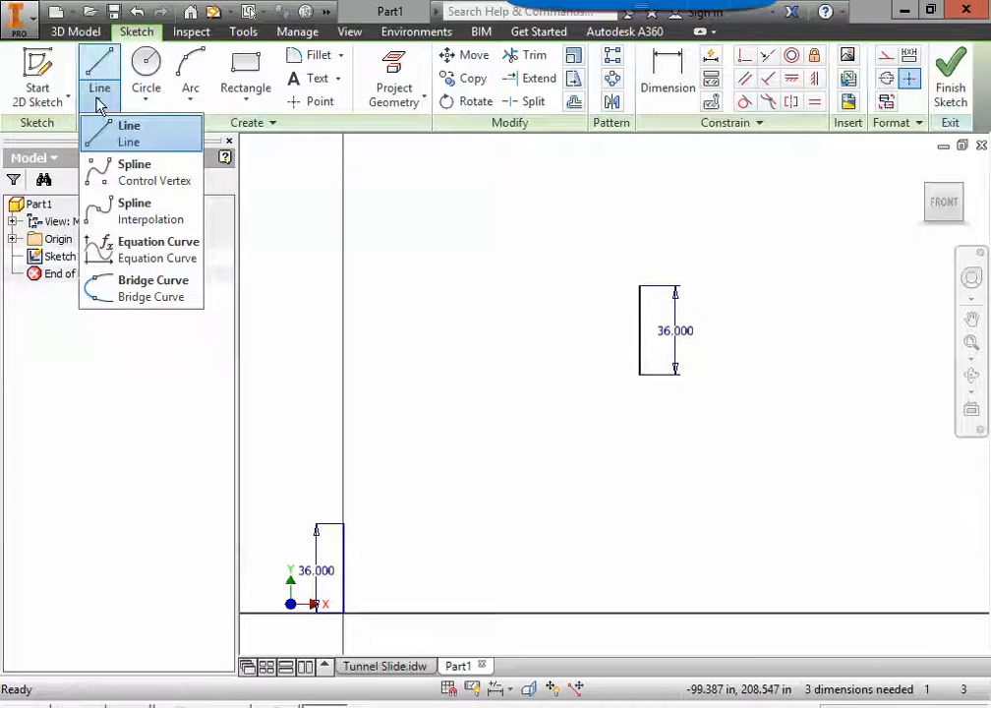
click(141, 214)
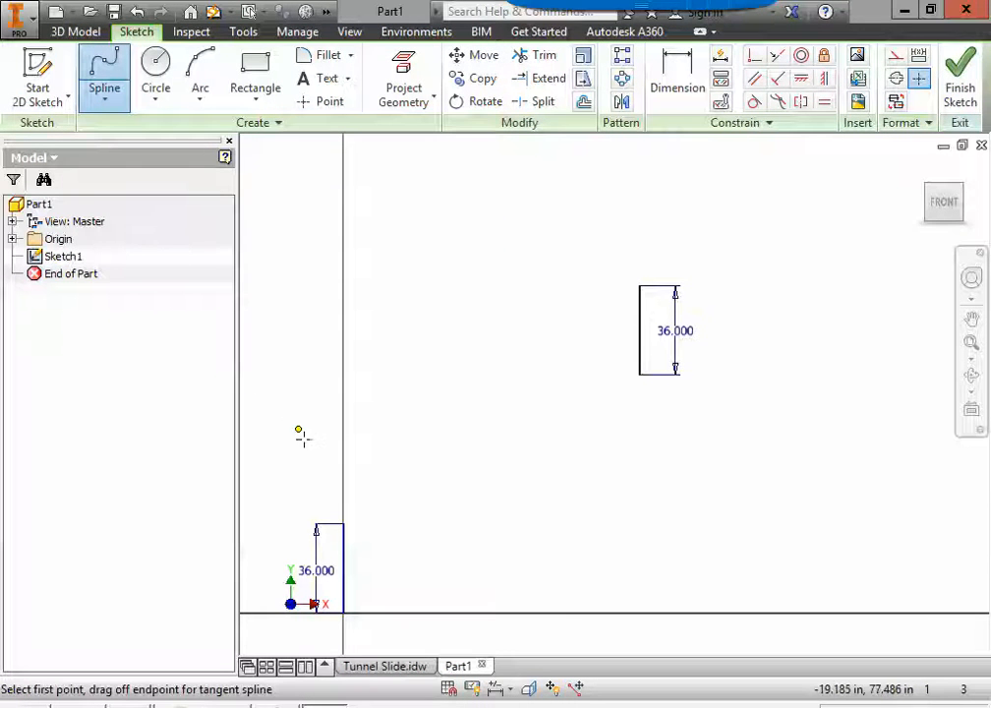
scroll(343, 538, up, 2)
scroll(343, 539, up, 3)
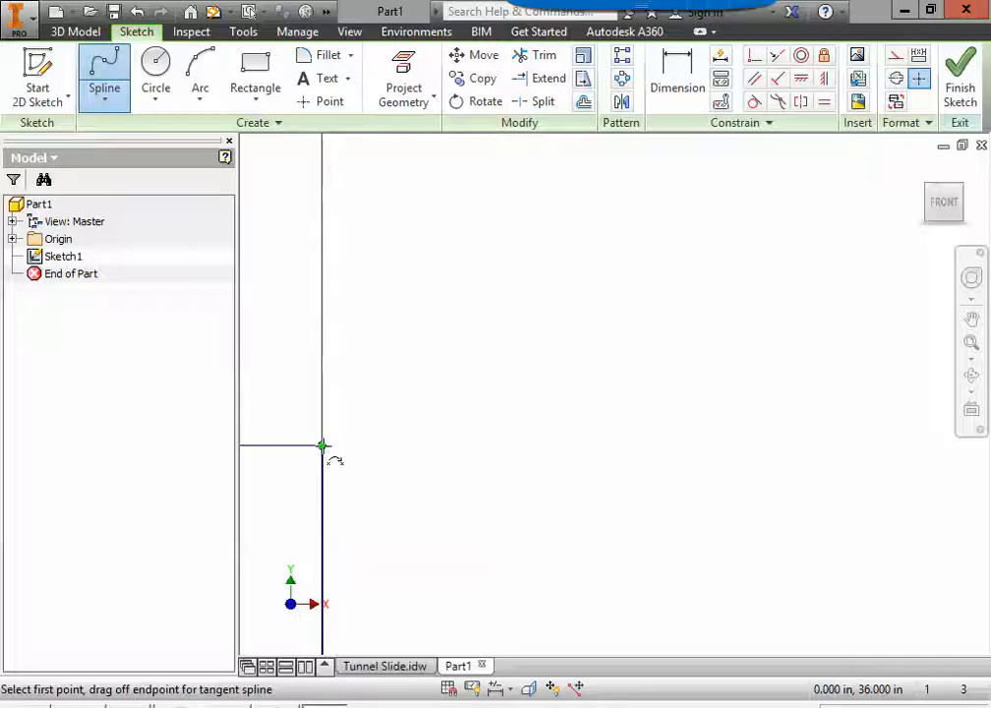
scroll(325, 462, down, 1)
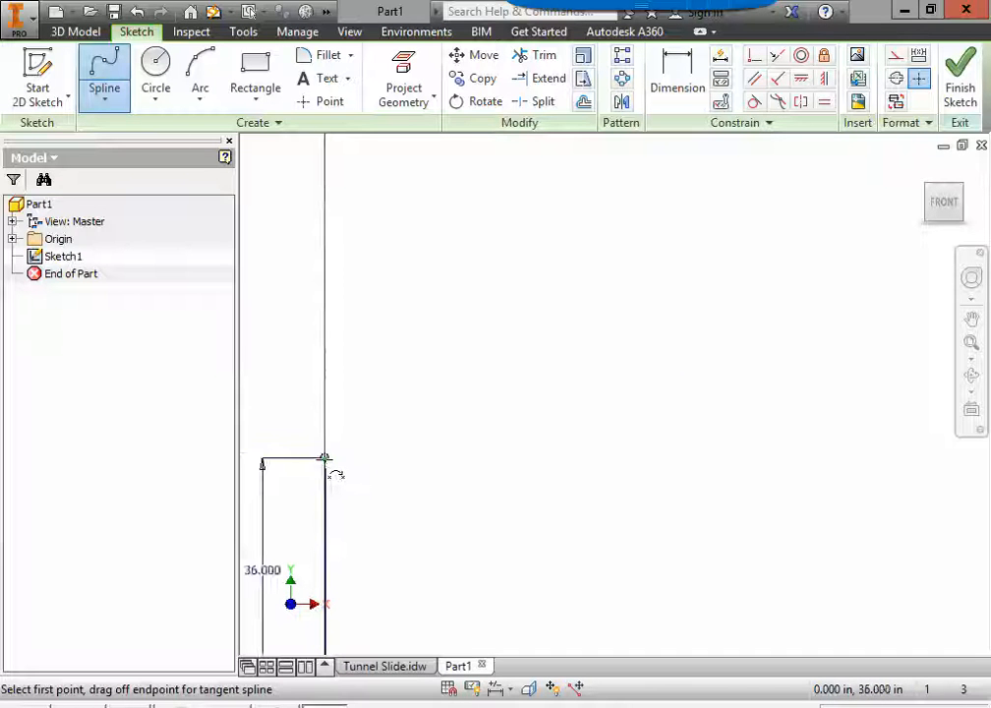
click(324, 458)
scroll(433, 421, down, 4)
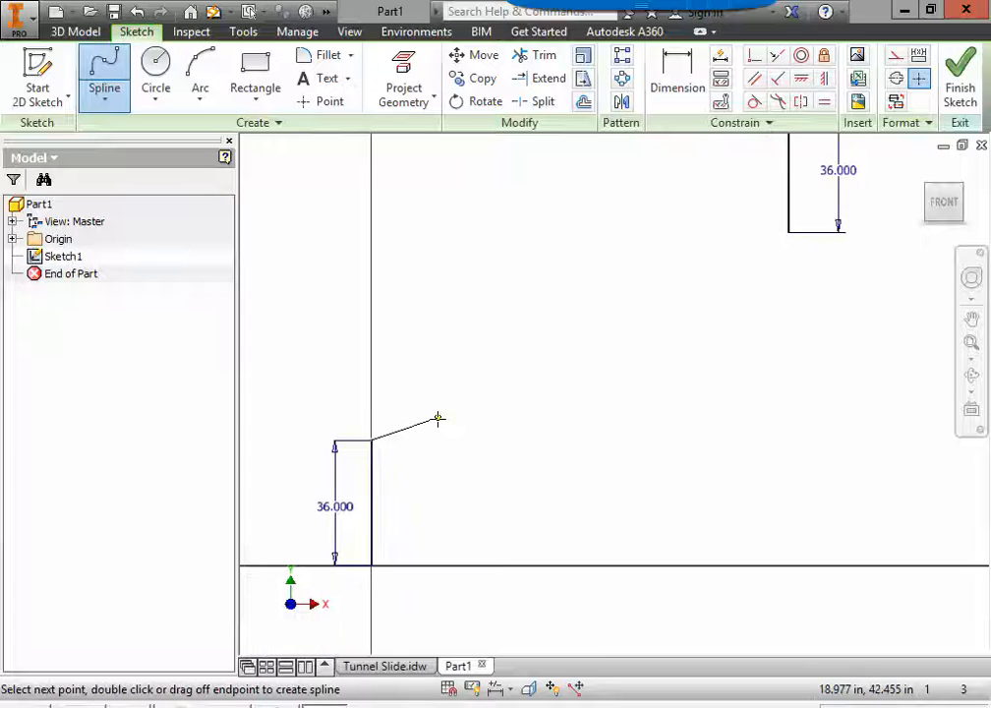
middle_drag(438, 430, 405, 498)
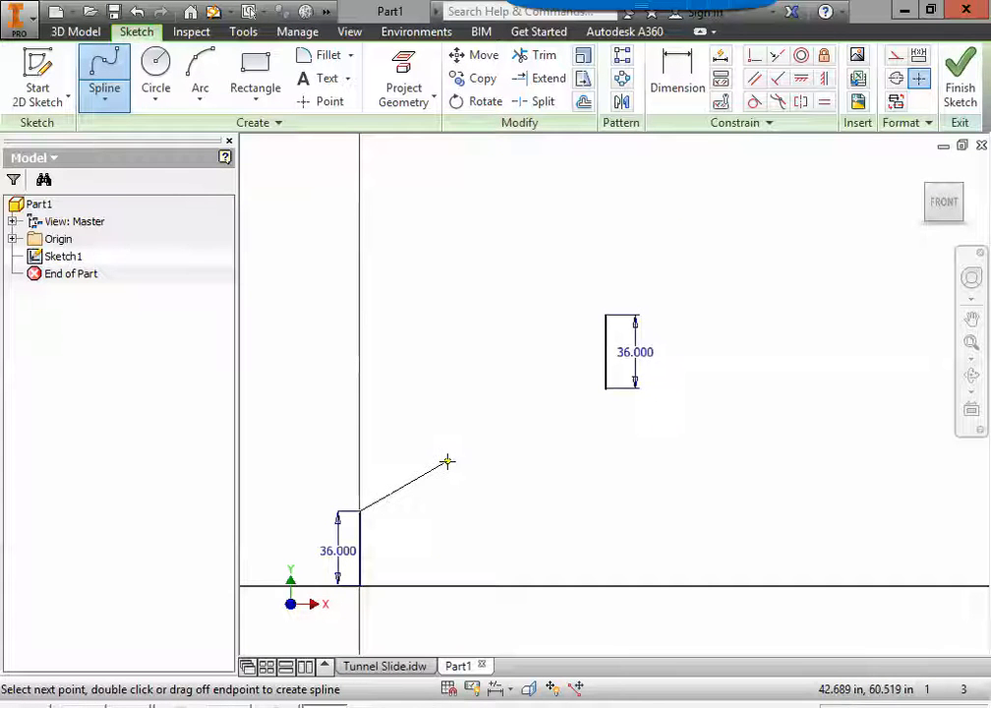
click(448, 461)
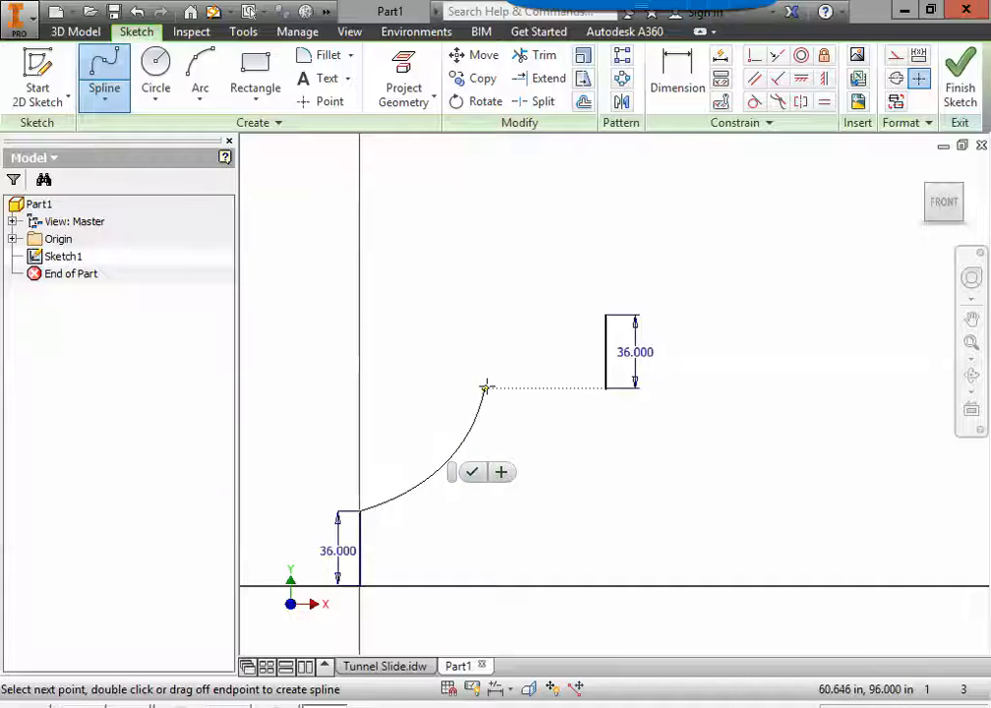
click(502, 358)
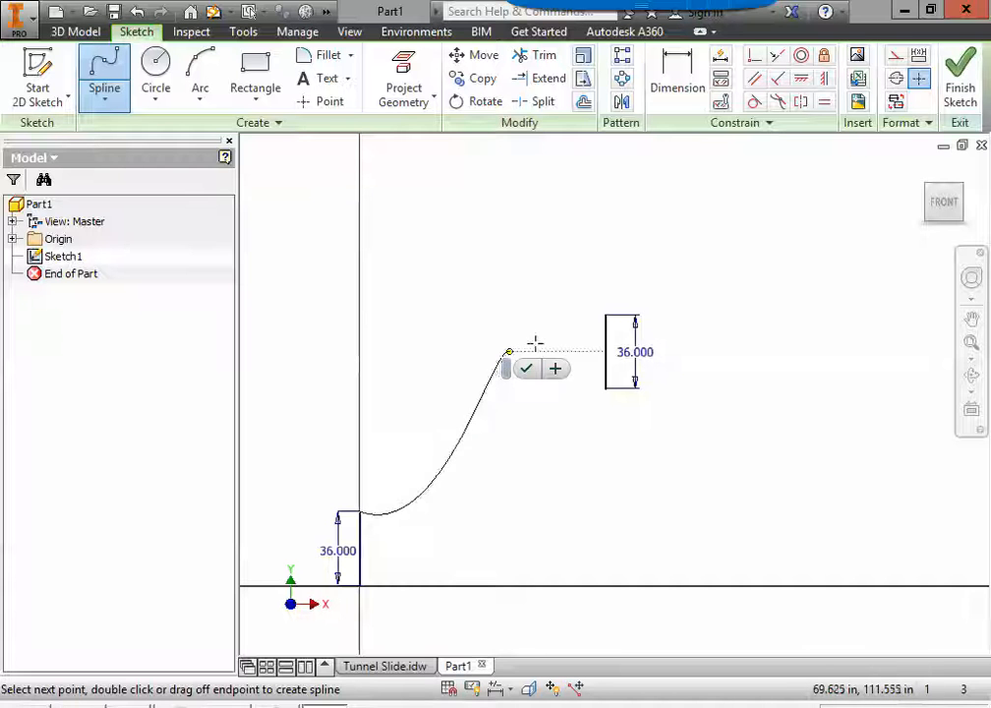
click(607, 316)
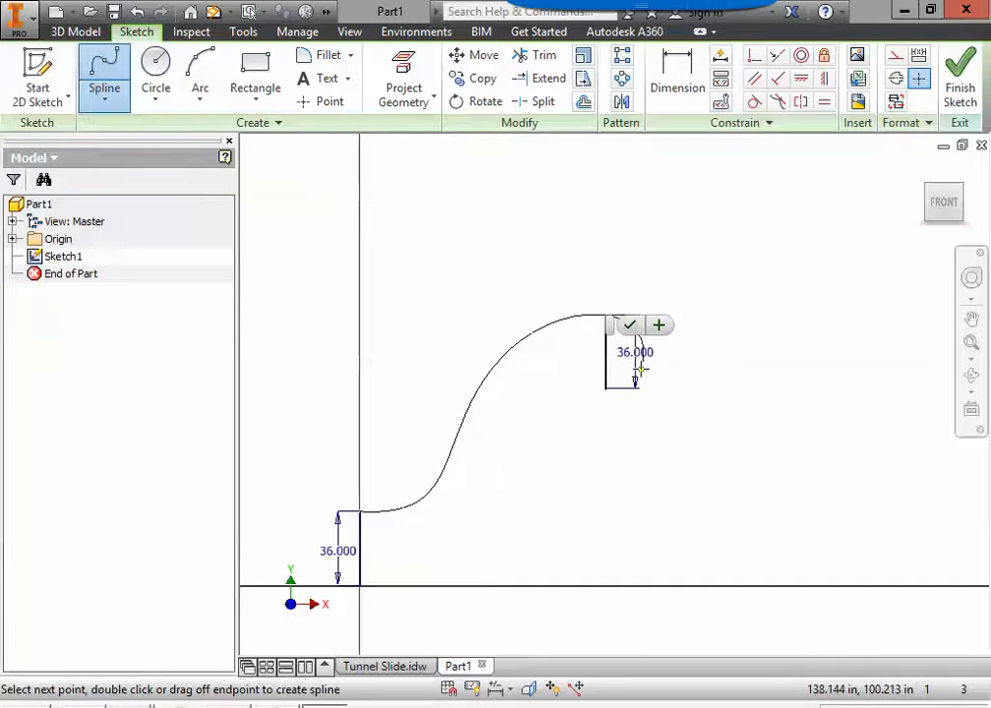
click(630, 326)
key(Escape)
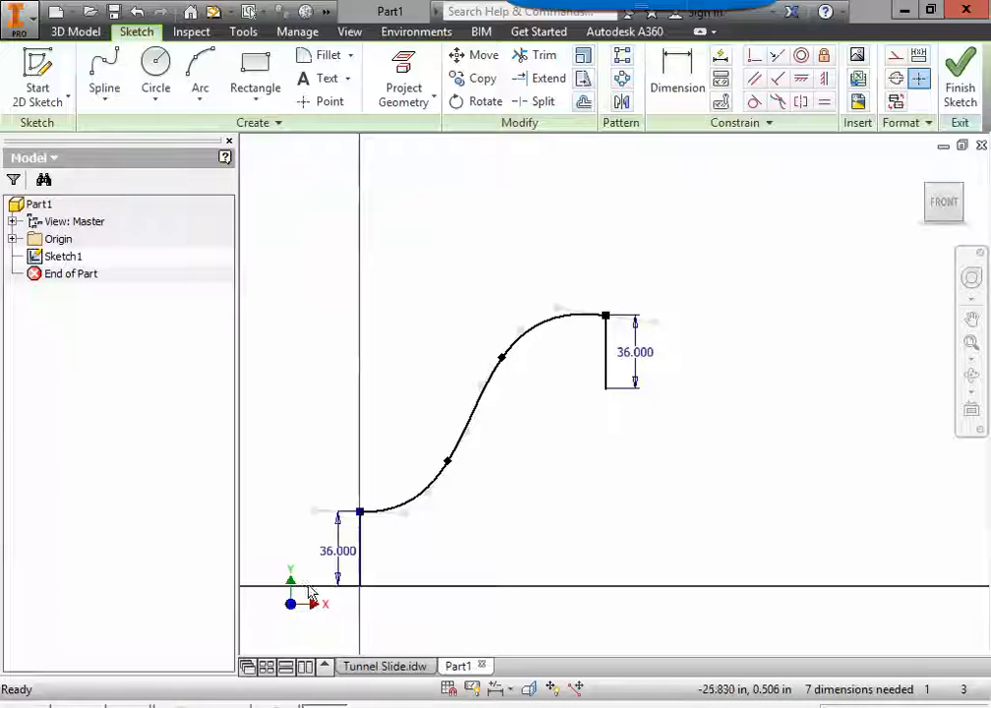
Step: Draw a second interpolation spline from the origin through two intermediate points to the bottom end of the upper 36 in line
click(101, 76)
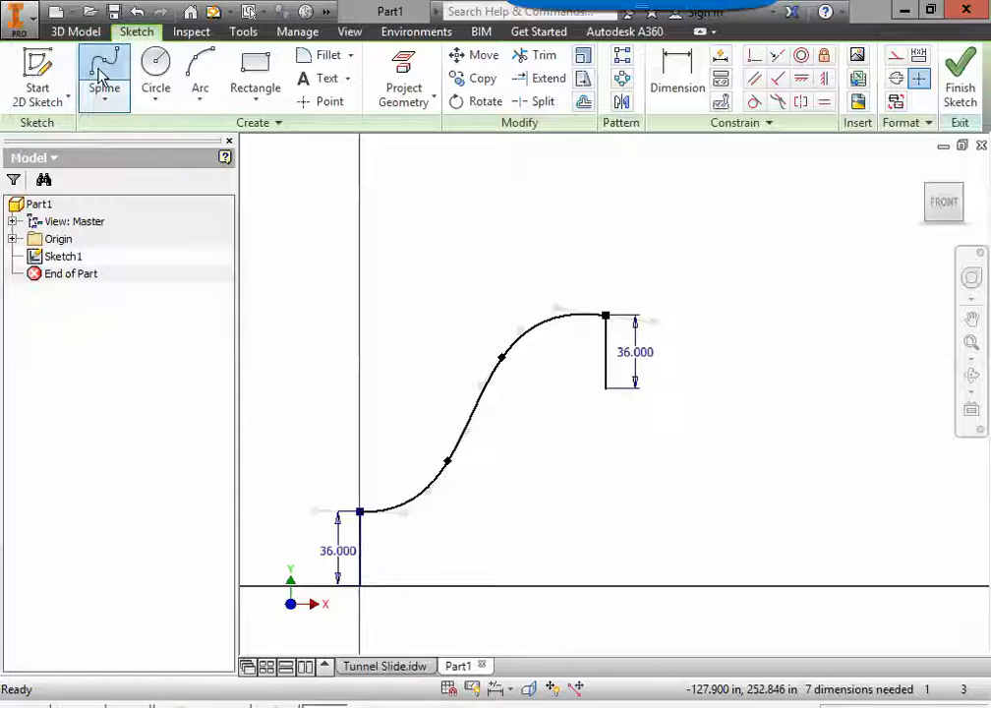
click(361, 585)
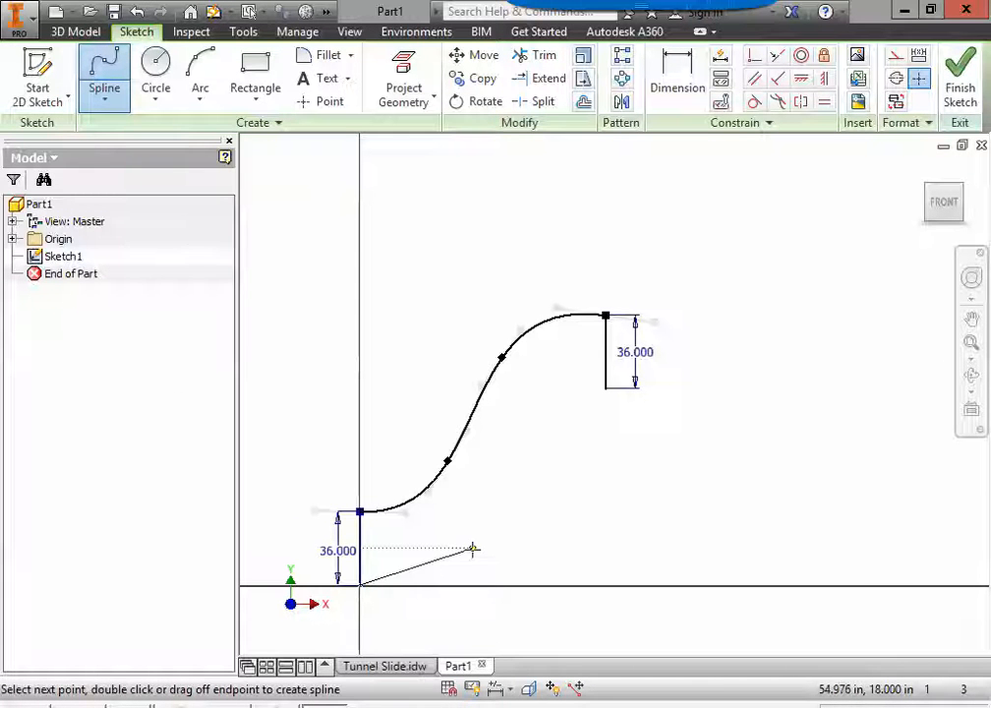
click(472, 549)
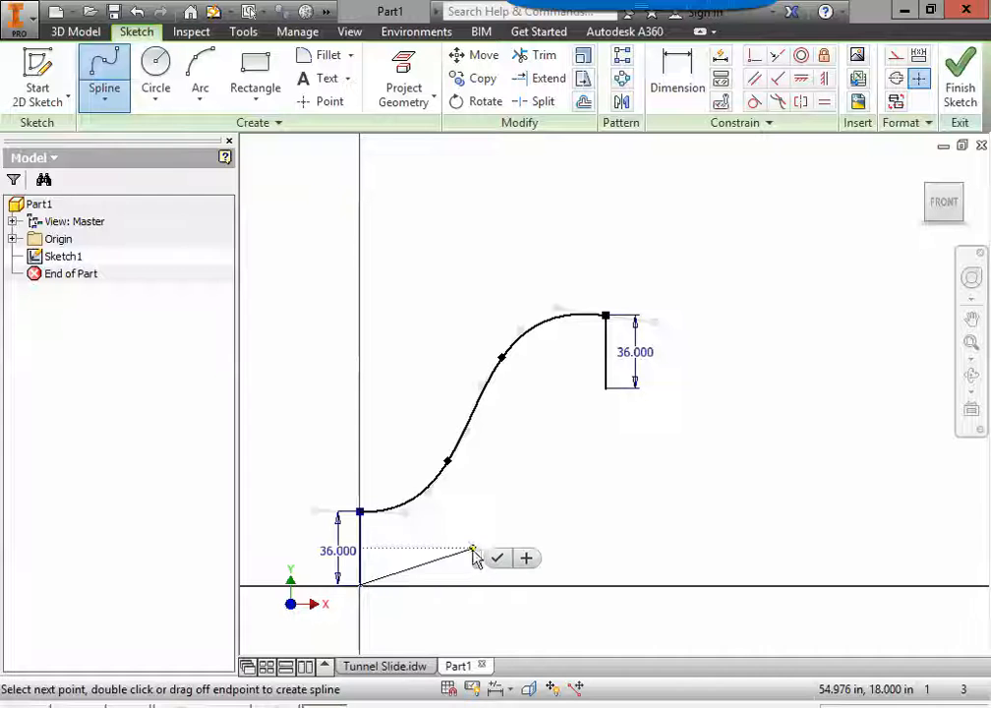
click(538, 449)
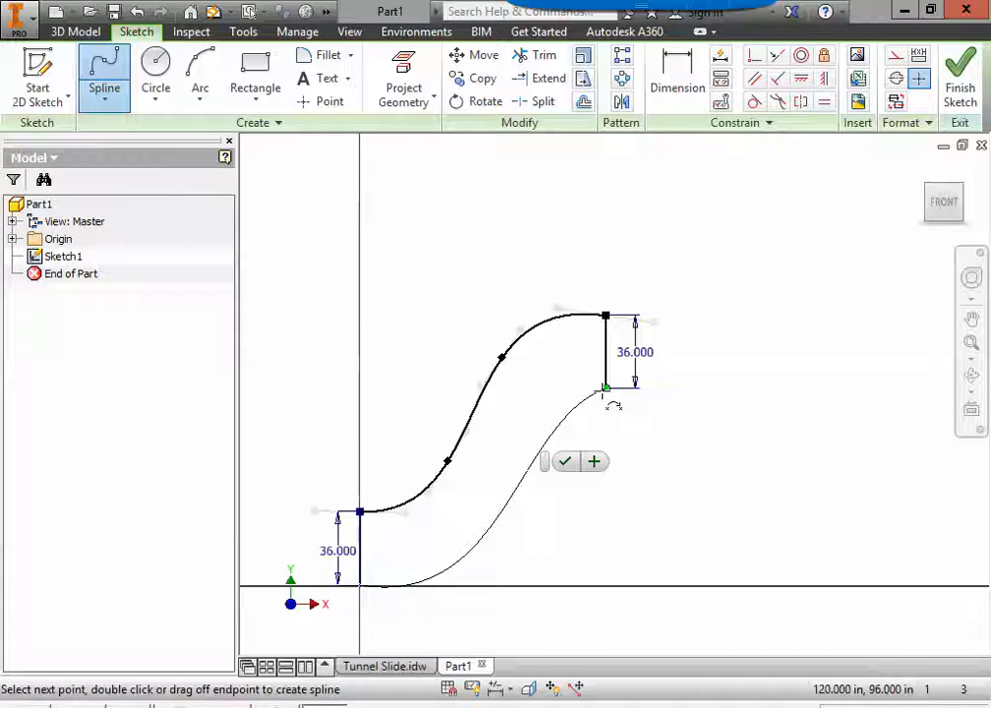
click(605, 390)
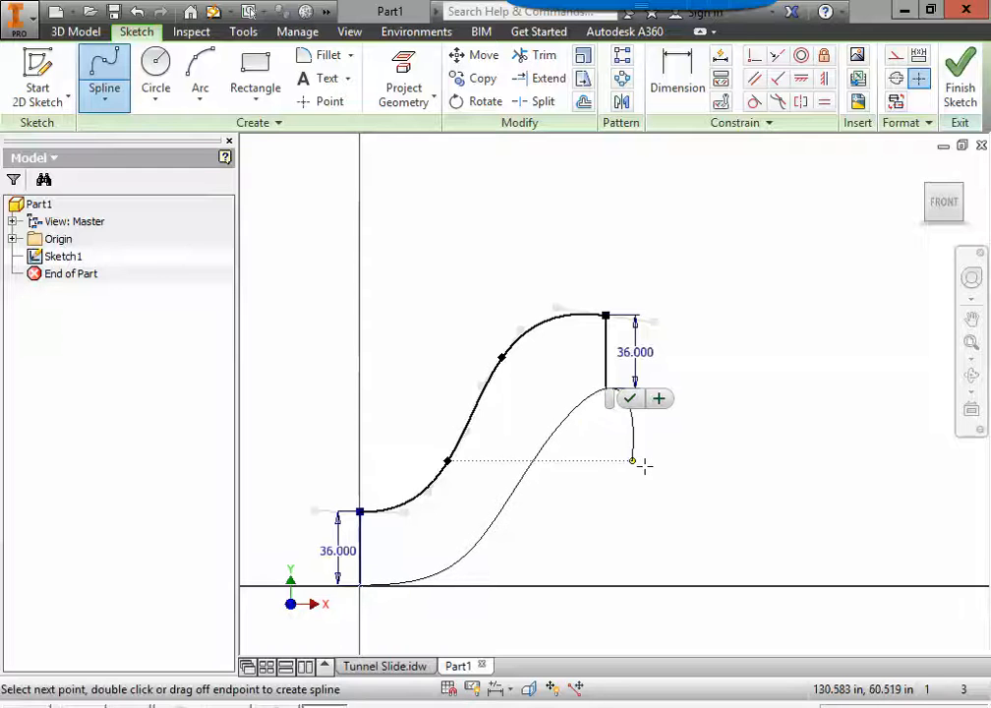
click(630, 398)
key(Escape)
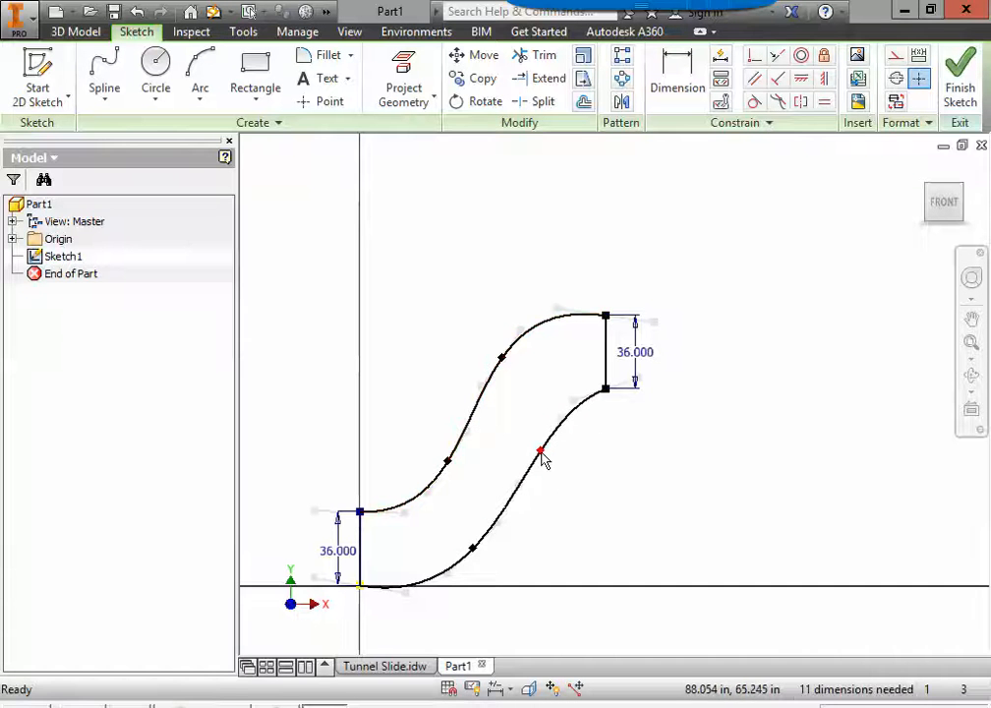
Step: Smooth both splines by slightly shifting their intermediate points, and finish the slide profile sketch
mouse_move(541, 452)
mouse_down()
mouse_move(538, 427)
mouse_move(537, 444)
mouse_up()
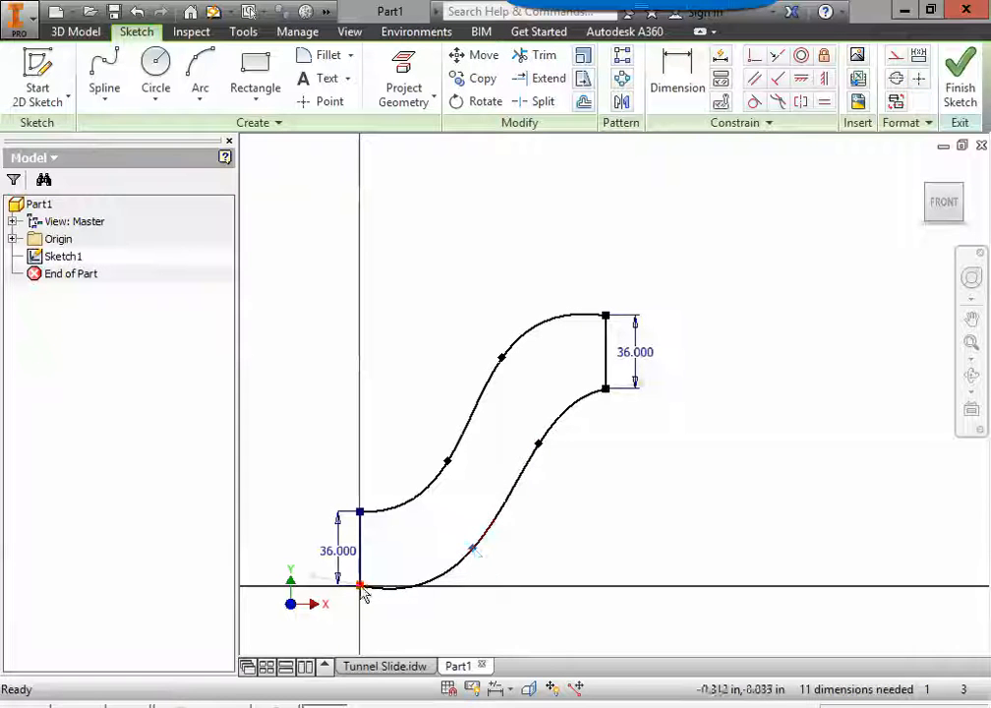
drag(473, 550, 475, 536)
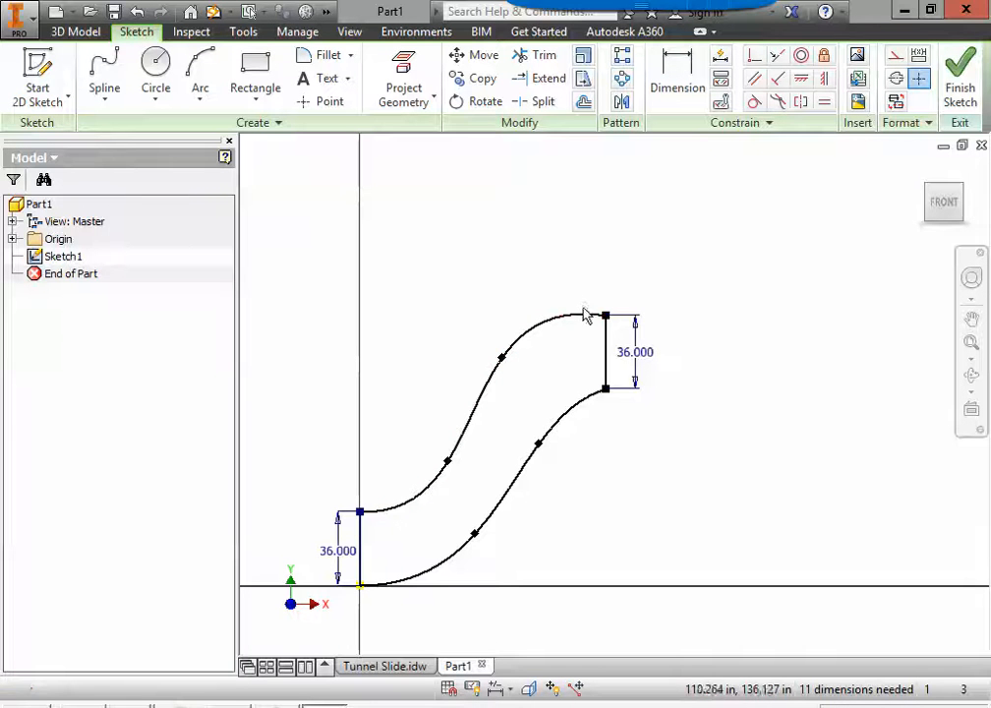
mouse_move(503, 363)
mouse_down()
mouse_move(505, 354)
mouse_move(507, 368)
mouse_up()
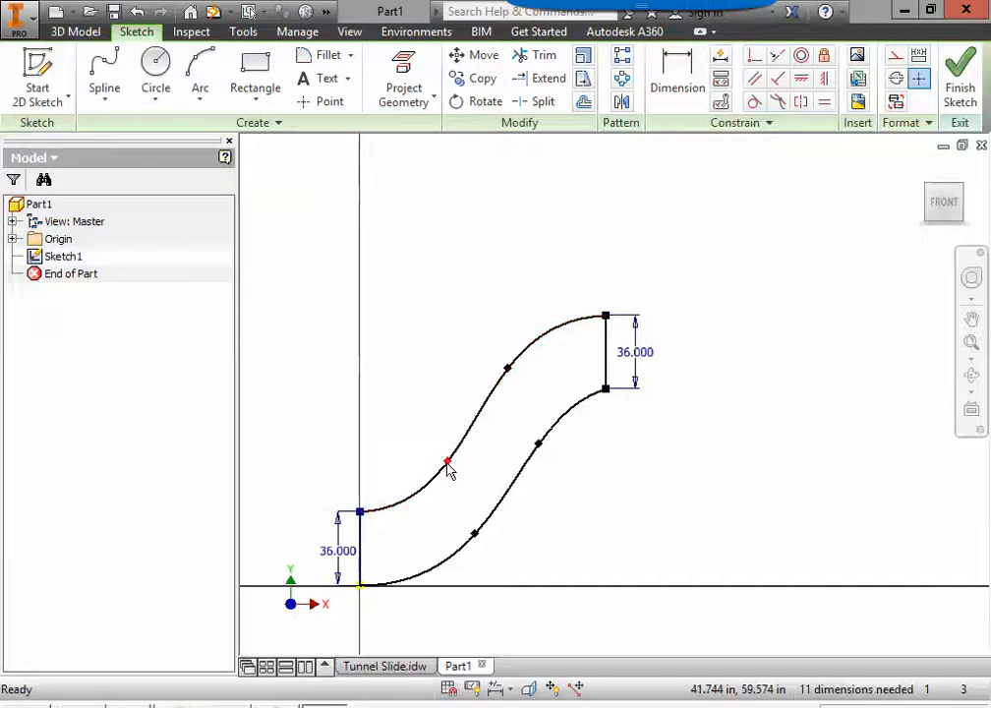
drag(448, 469, 440, 465)
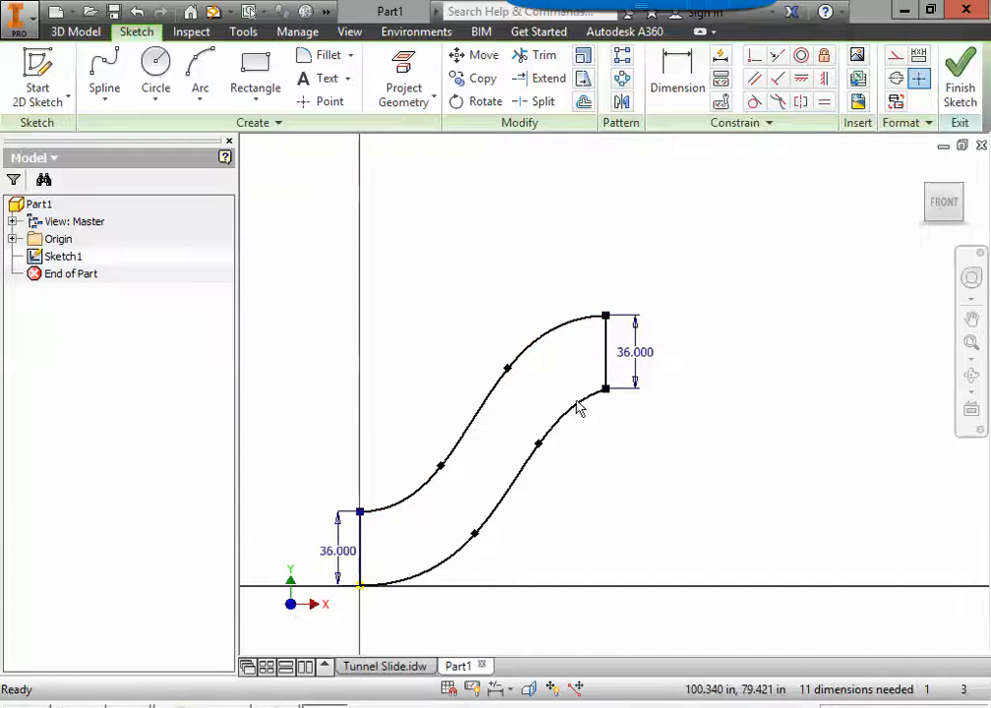
click(961, 81)
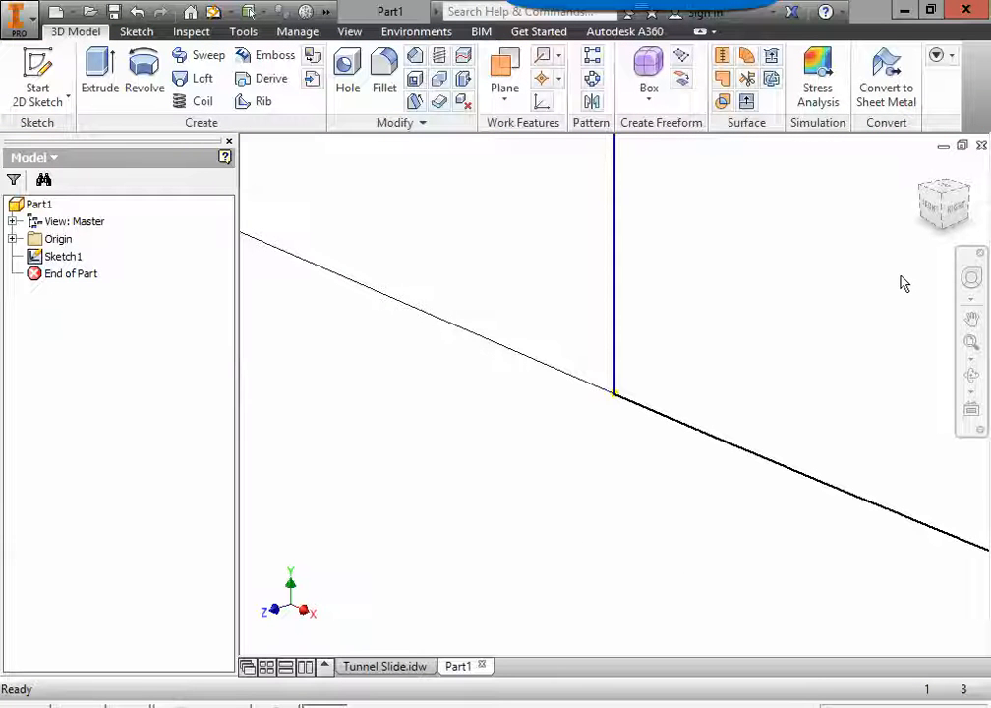
Step: Check the slide's width dimension in the top view of the Tunnel Slide drawing, and return to the part
click(922, 169)
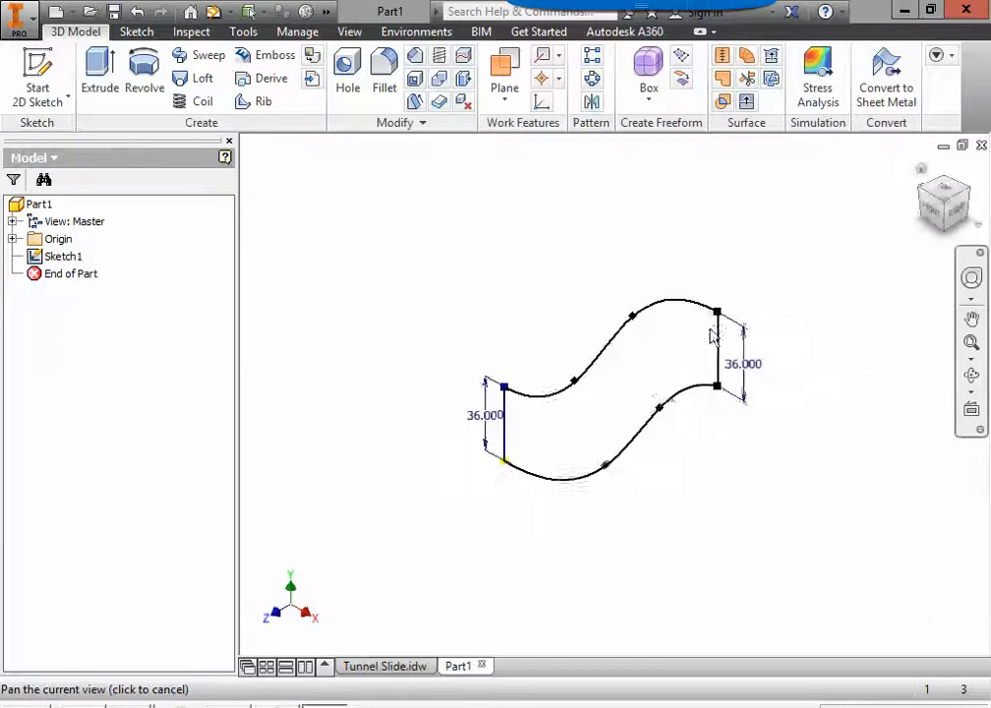
click(395, 667)
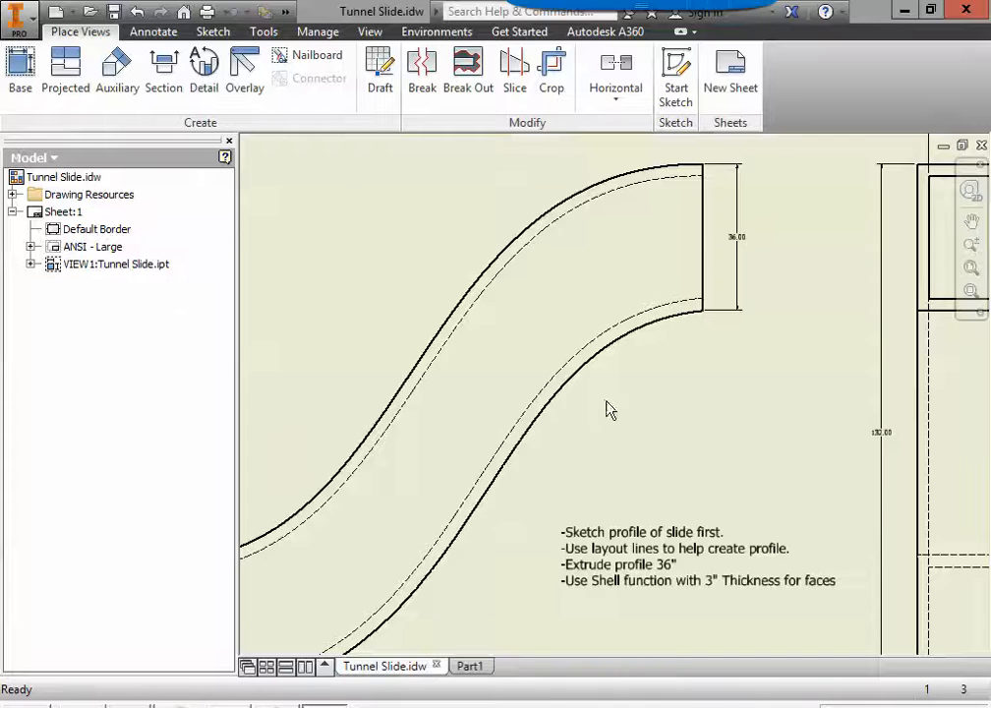
scroll(607, 401, down, 3)
middle_drag(613, 402, 547, 494)
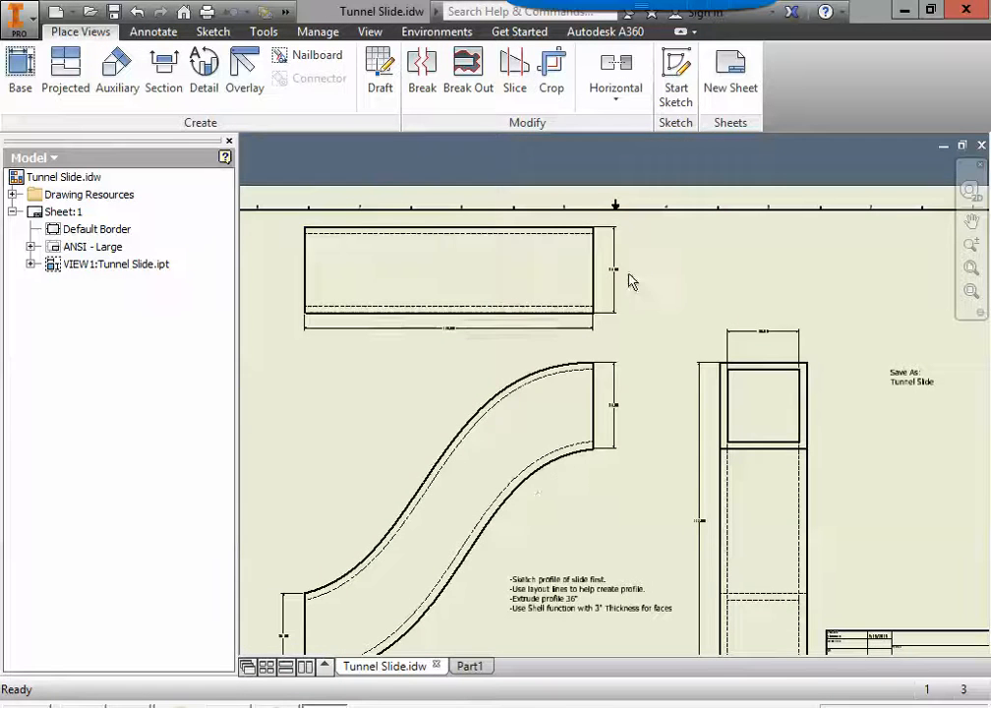
scroll(630, 281, up, 4)
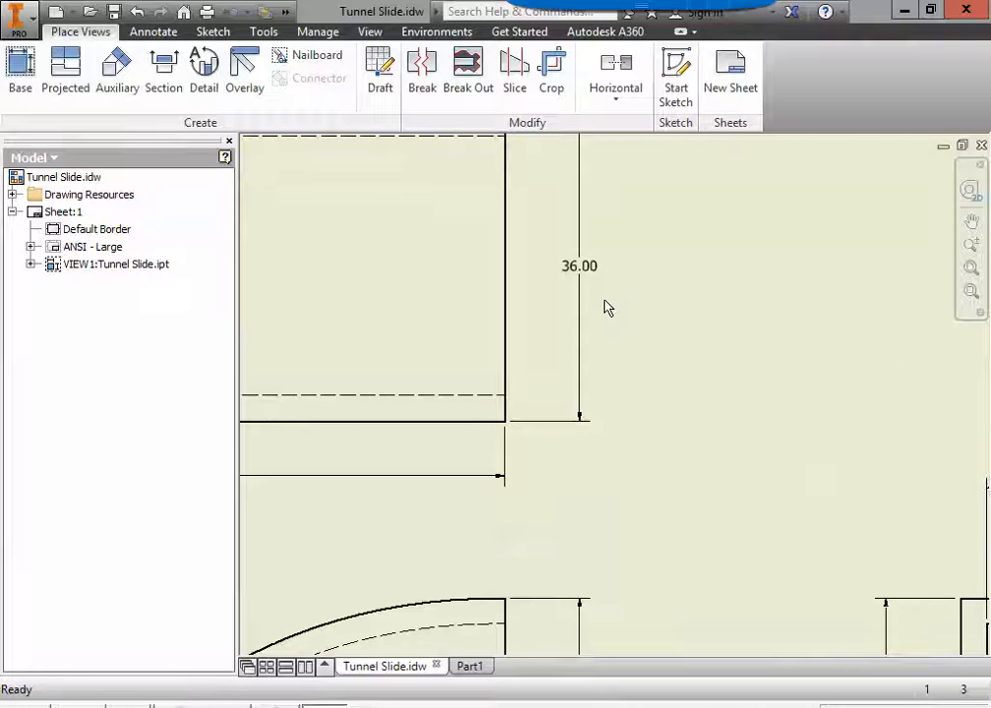
scroll(607, 308, down, 2)
scroll(602, 394, down, 2)
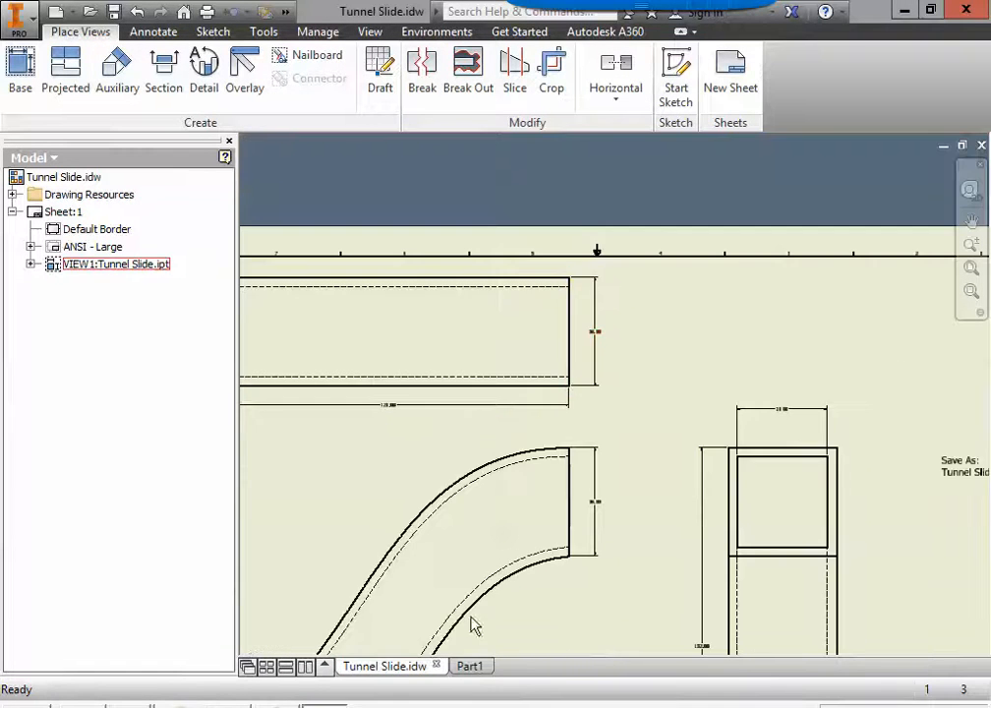
click(473, 667)
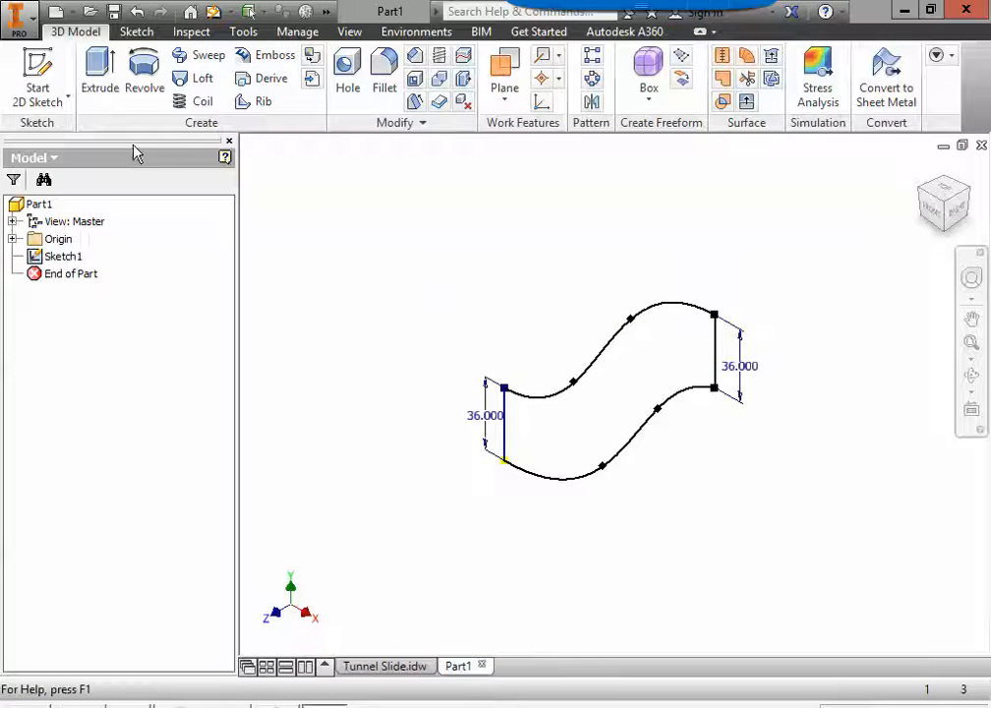
Step: Extrude the closed slide profile 36 in as a new solid
click(100, 73)
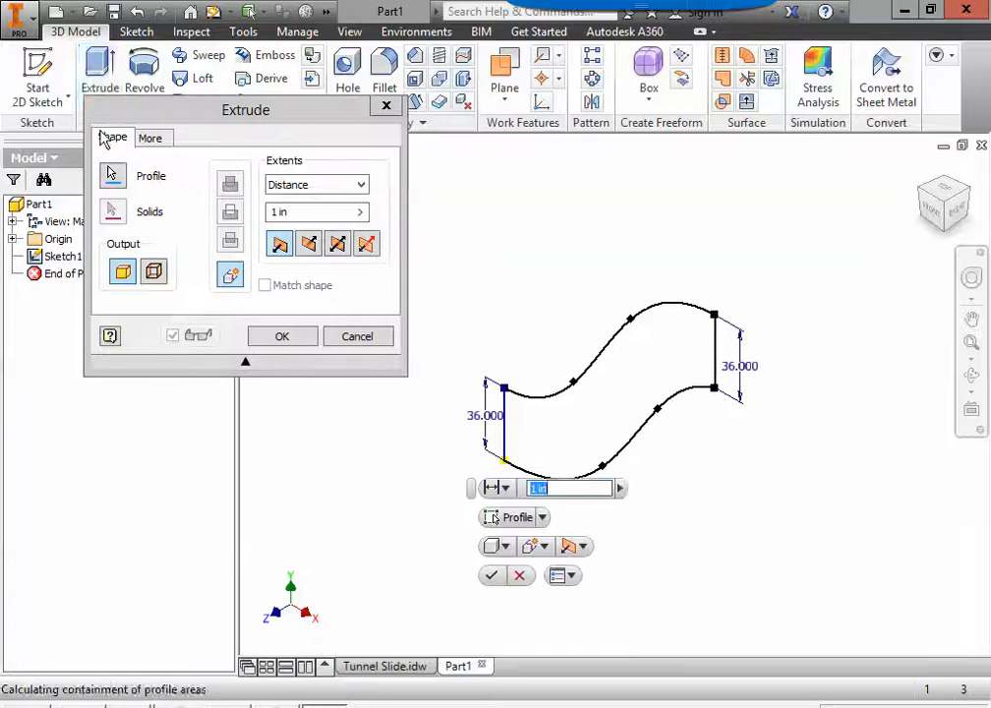
click(325, 218)
text(36)
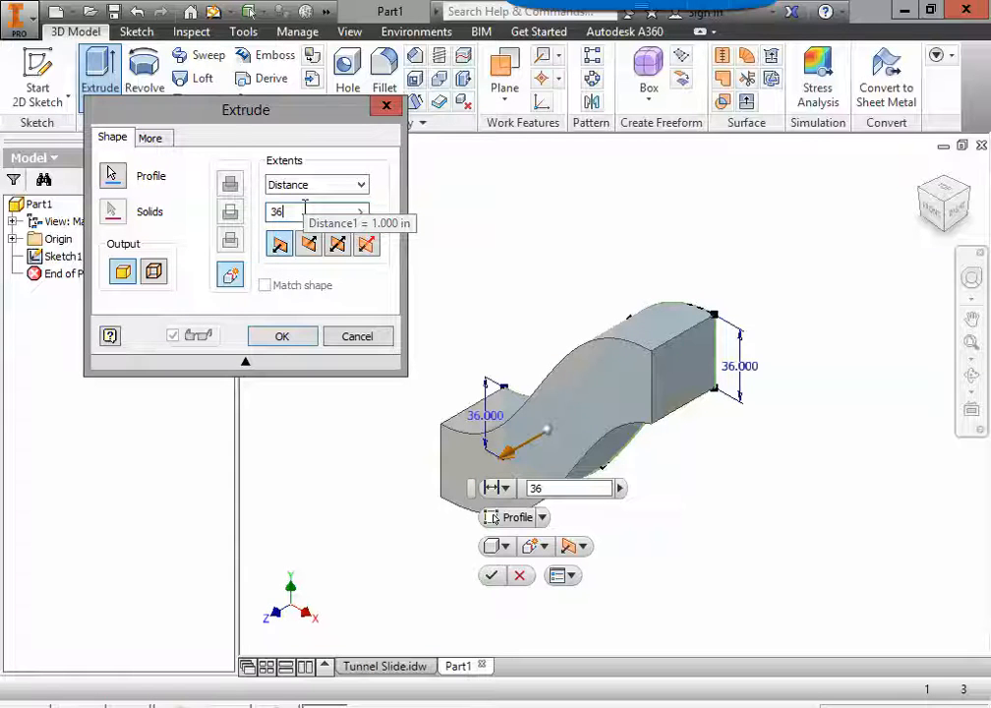
key(Return)
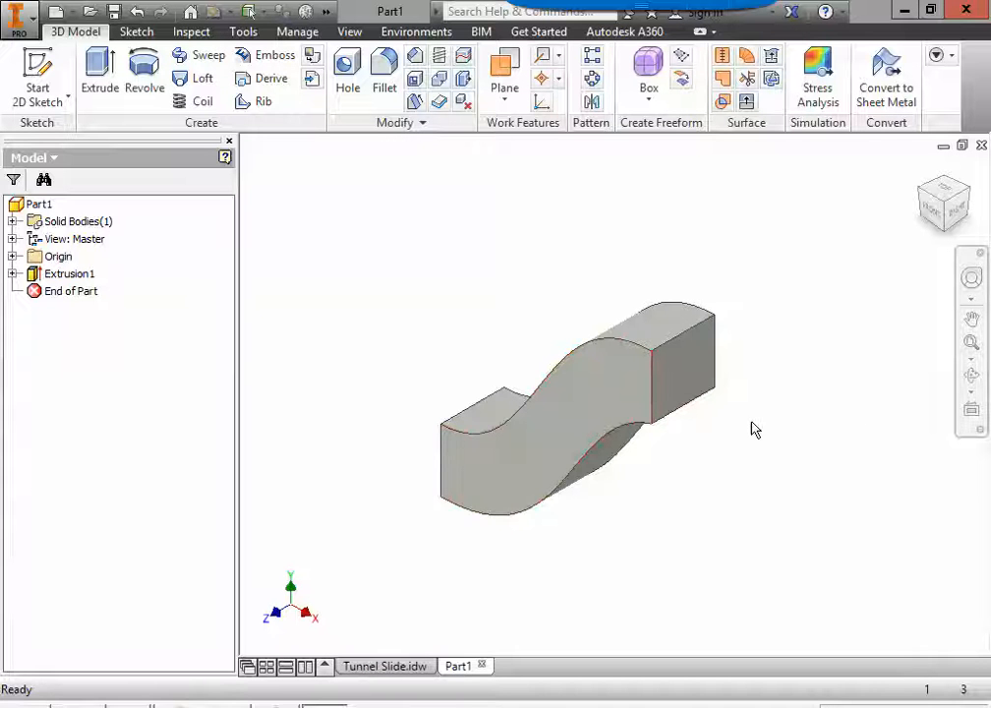
Step: Review the end view and the modelling notes on shelling in the Tunnel Slide drawing, and return to the part
shift+middle_drag(706, 443, 772, 451)
click(393, 667)
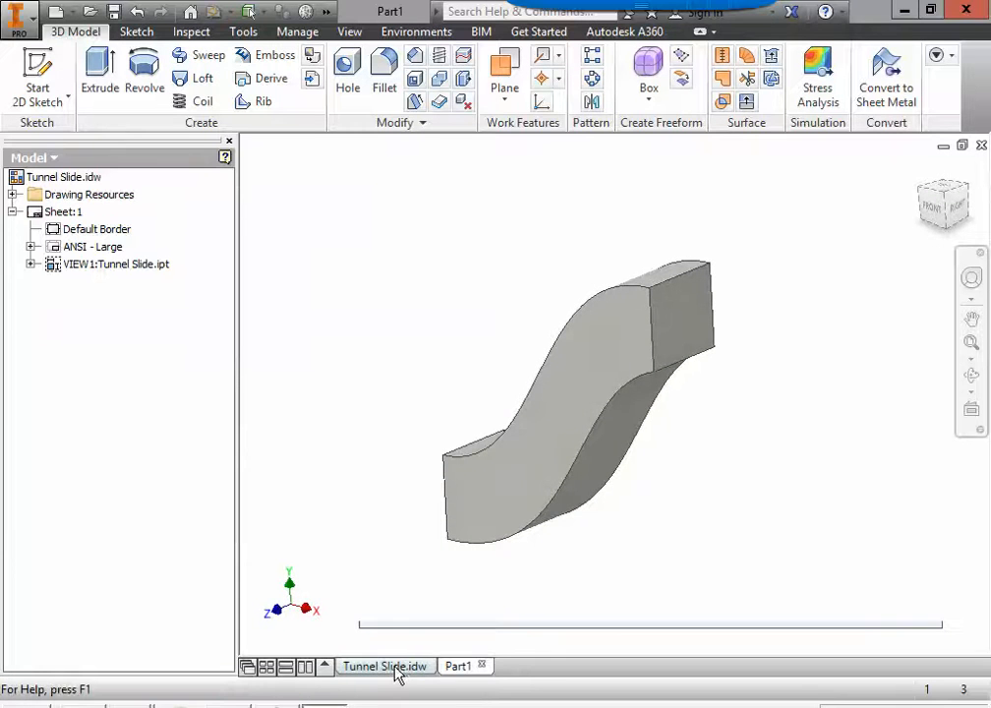
mouse_move(569, 505)
middle_down()
mouse_move(652, 494)
mouse_move(561, 329)
middle_up()
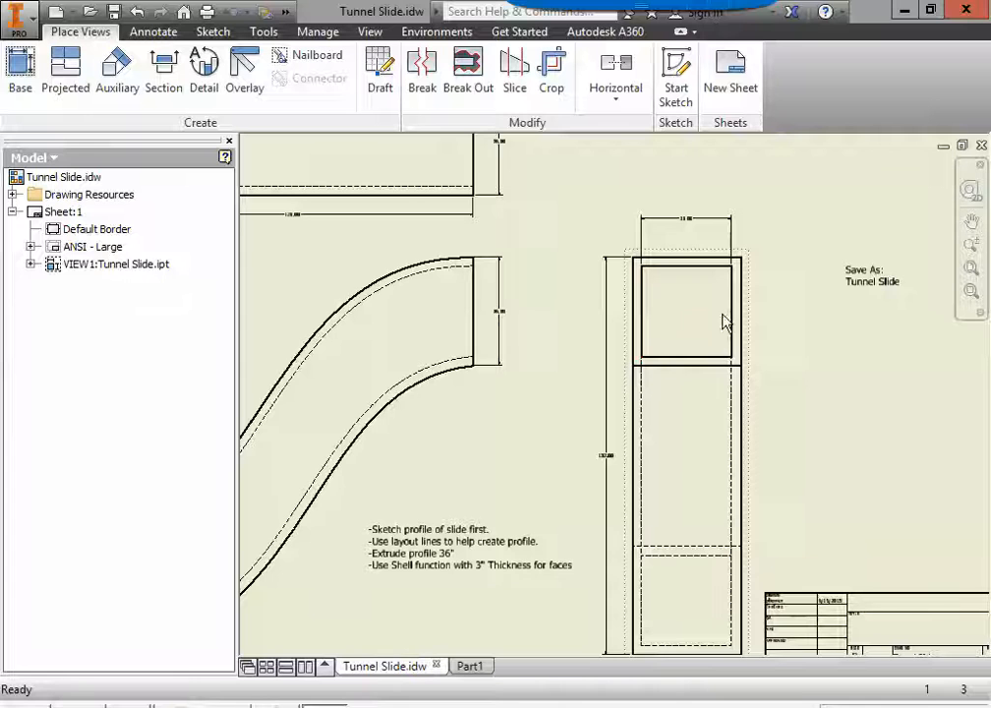
middle_drag(499, 494, 560, 425)
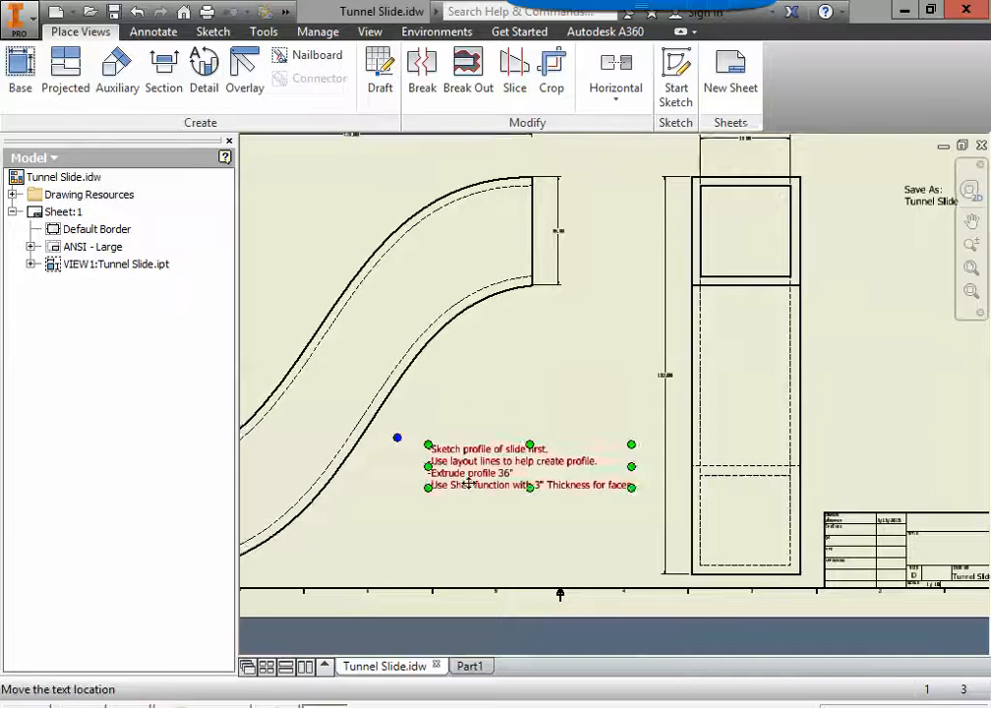
scroll(477, 482, up, 3)
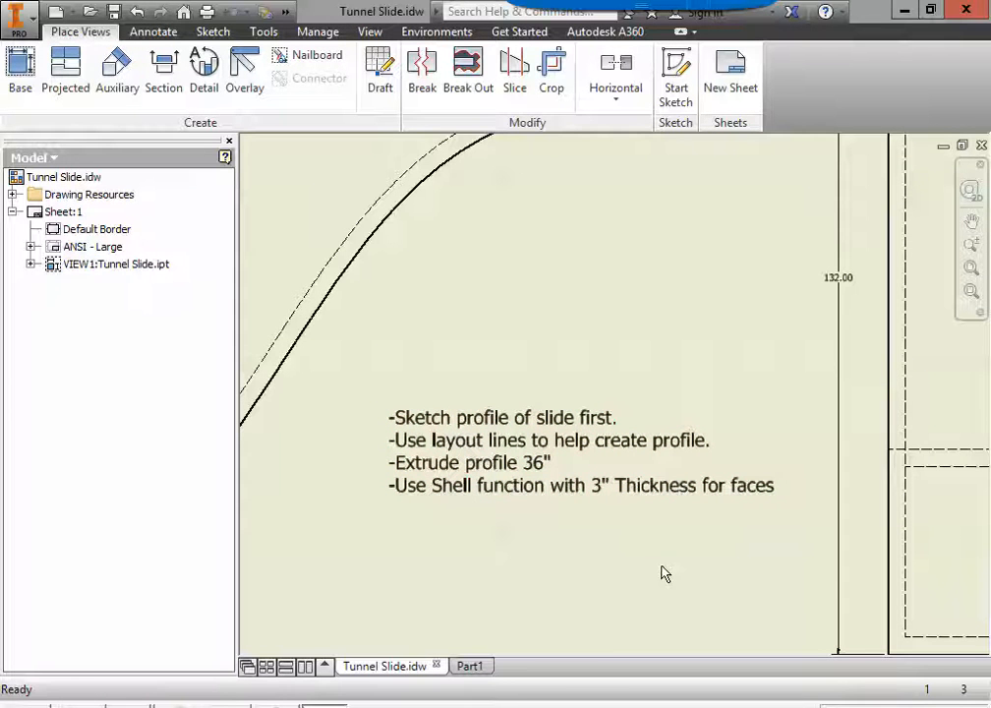
click(470, 667)
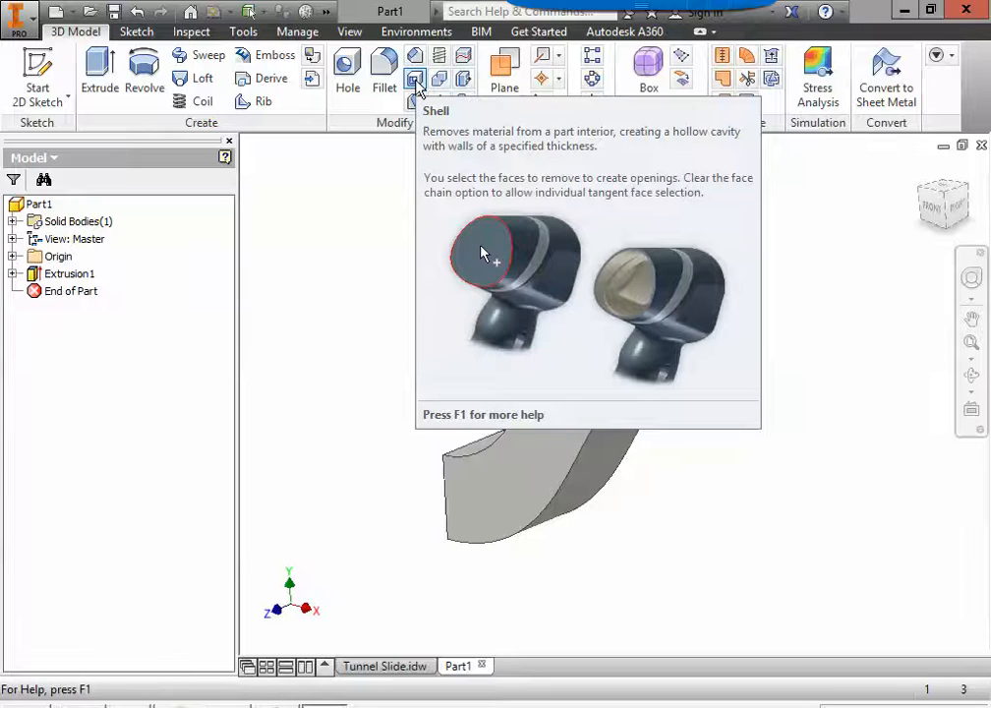
Step: Shell the extruded slide inward with a 3 in wall thickness, removing the flat end faces at its upper and lower ends
click(411, 81)
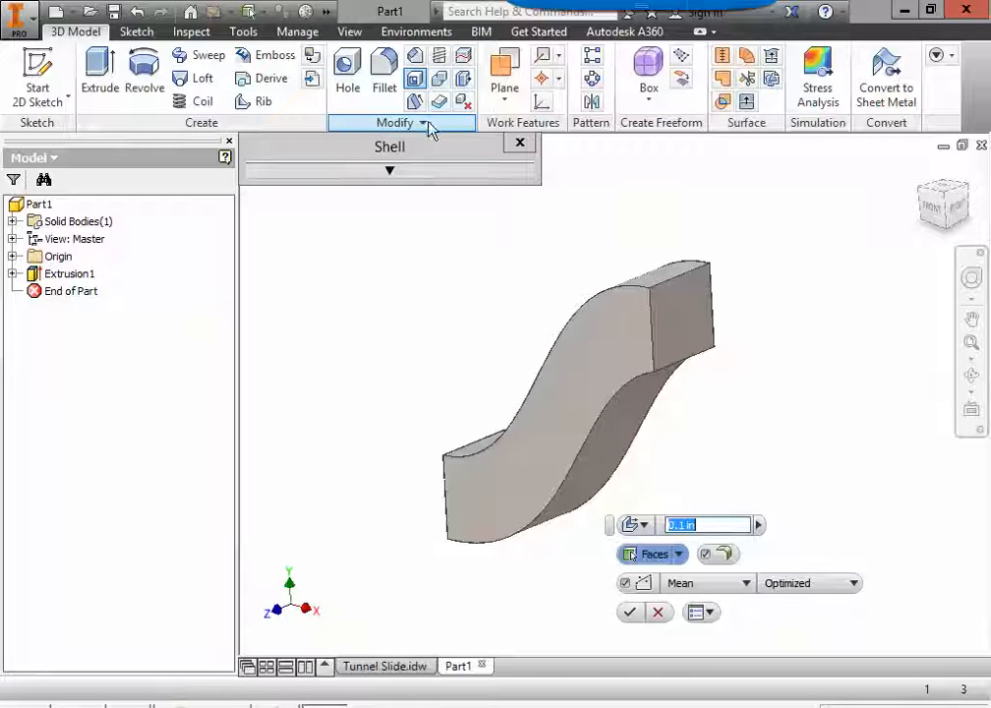
drag(408, 155, 262, 141)
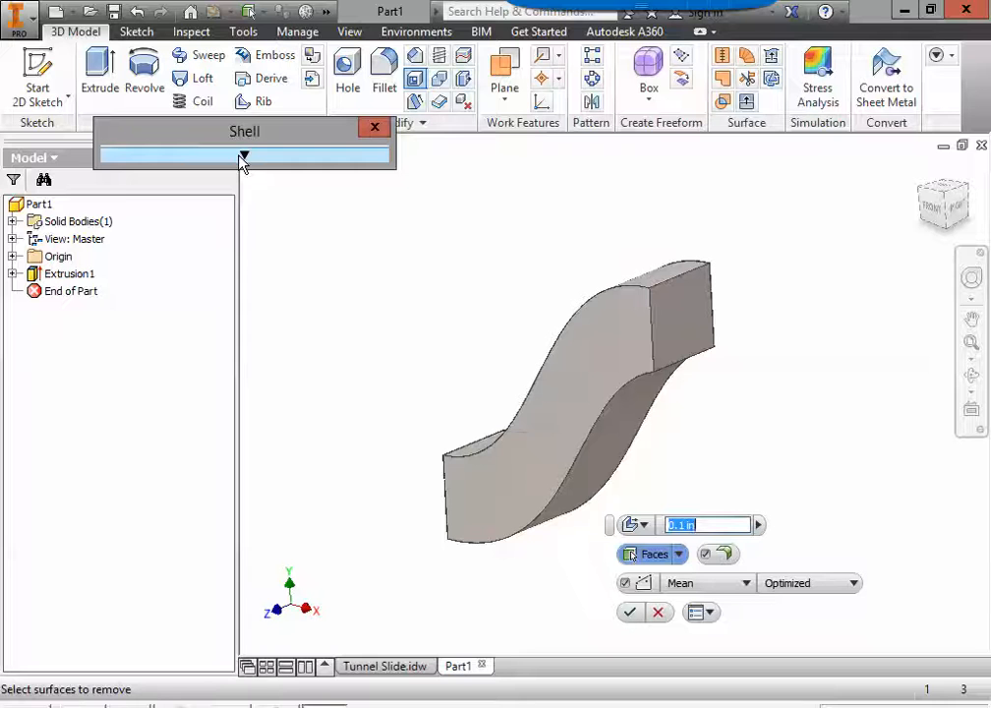
click(244, 155)
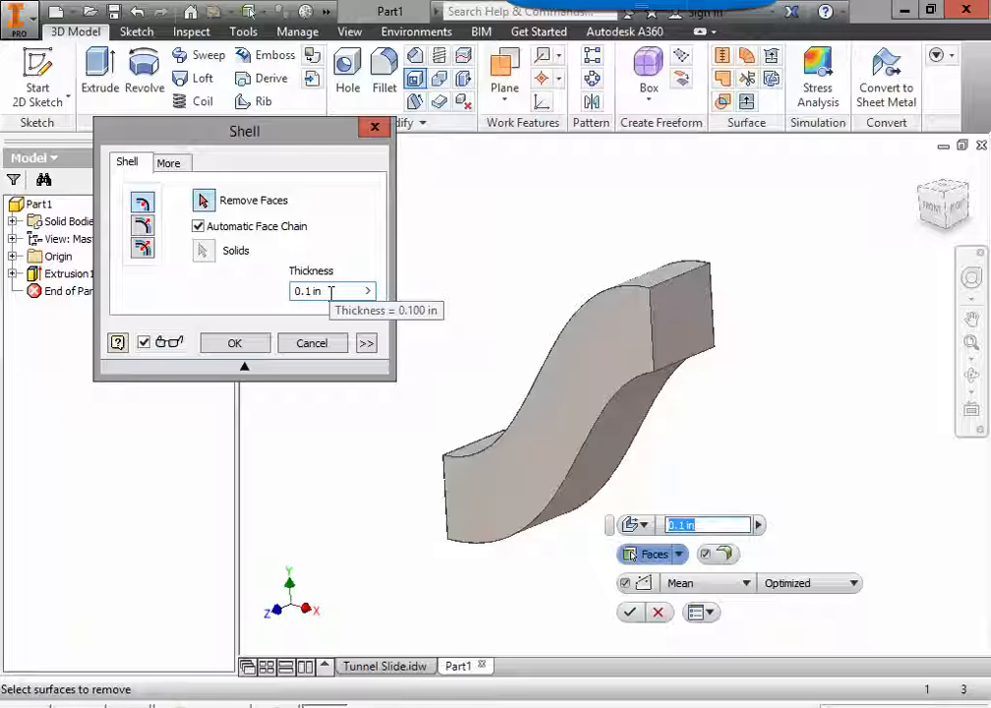
drag(338, 291, 293, 291)
text(3)
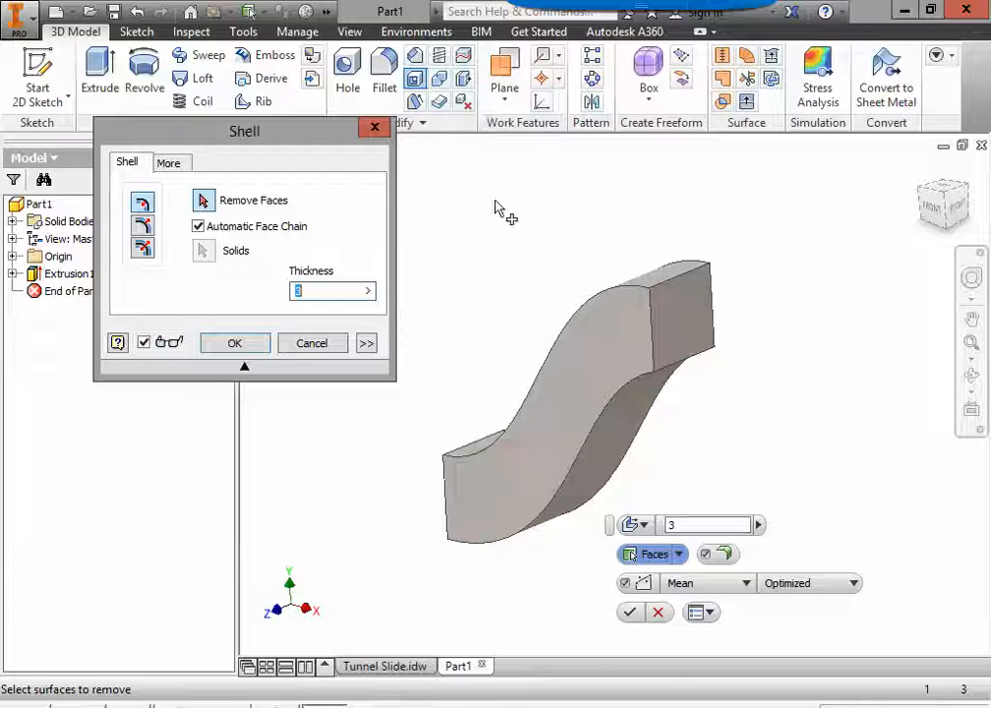
click(686, 327)
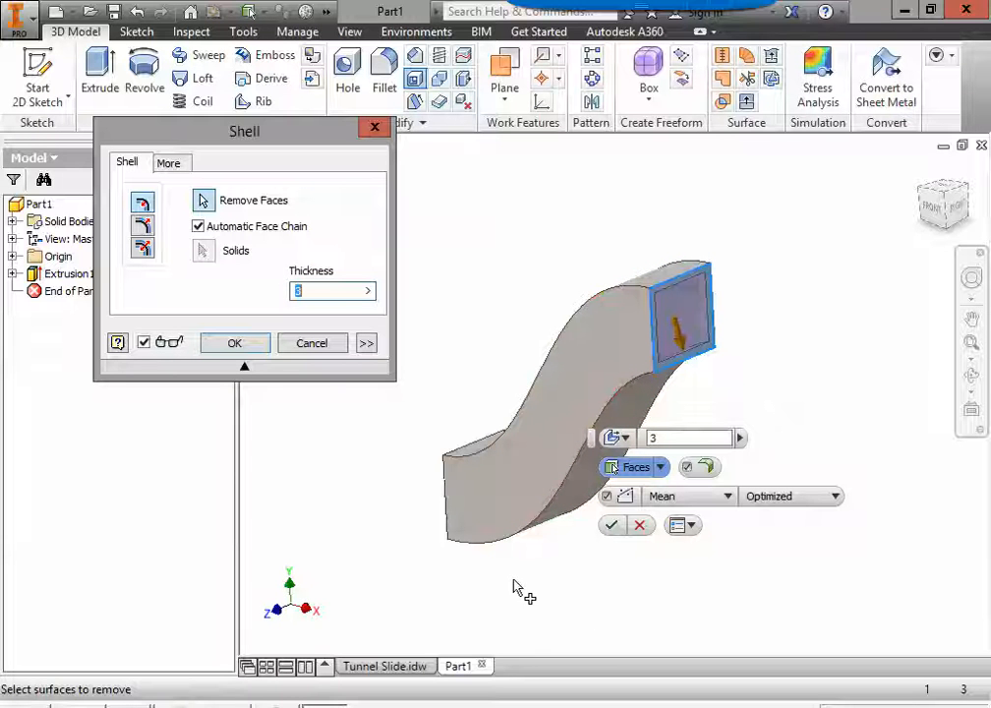
shift+middle_drag(512, 587, 639, 582)
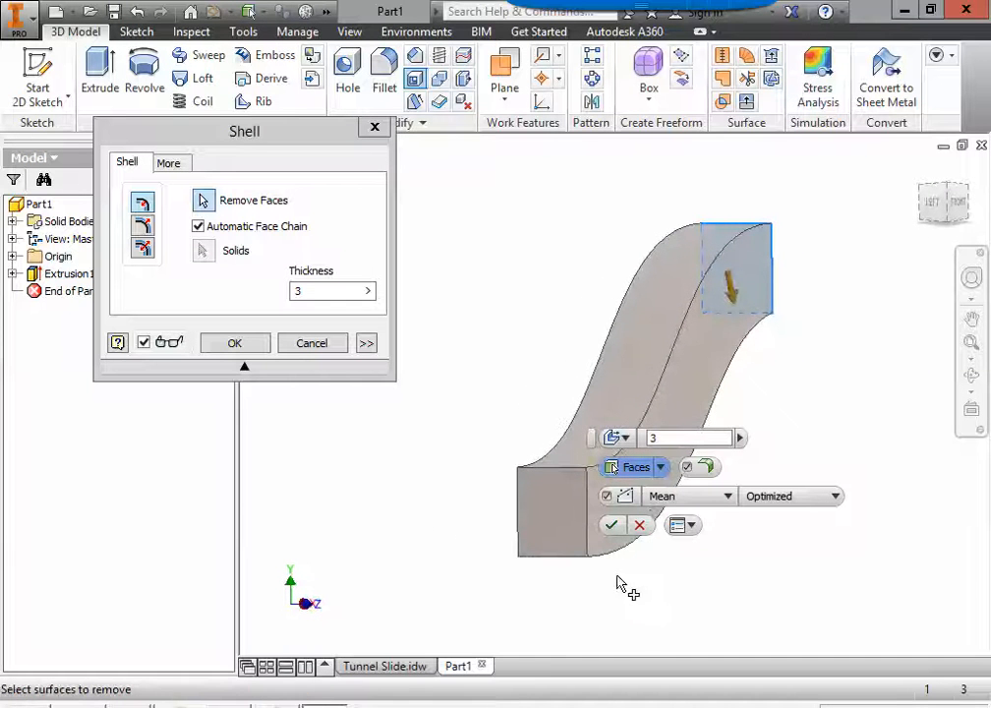
click(558, 525)
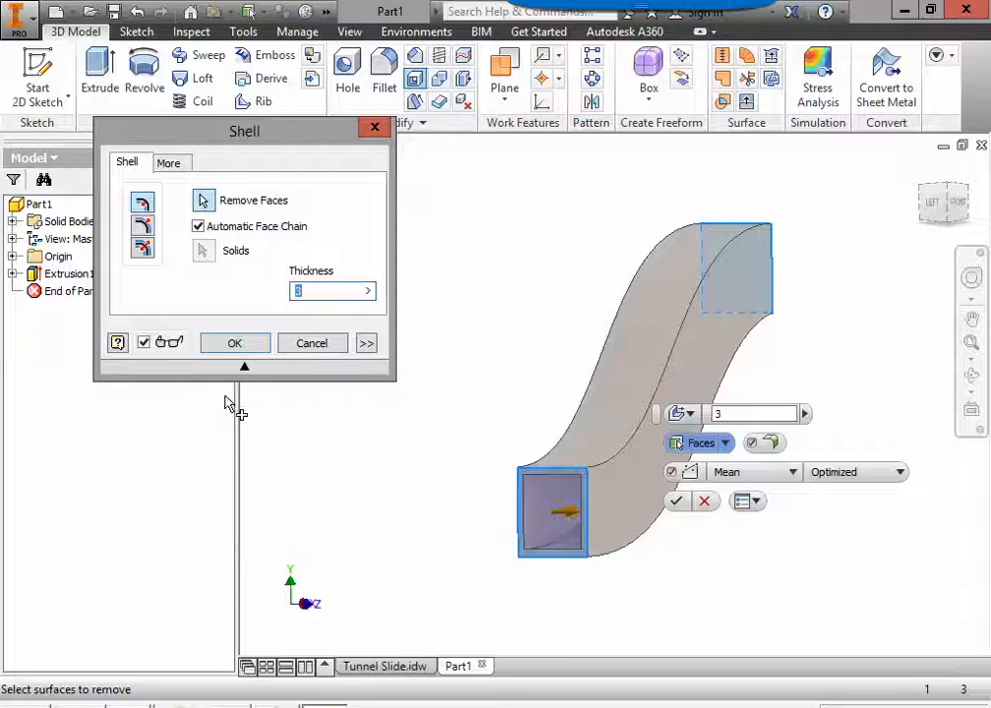
click(250, 349)
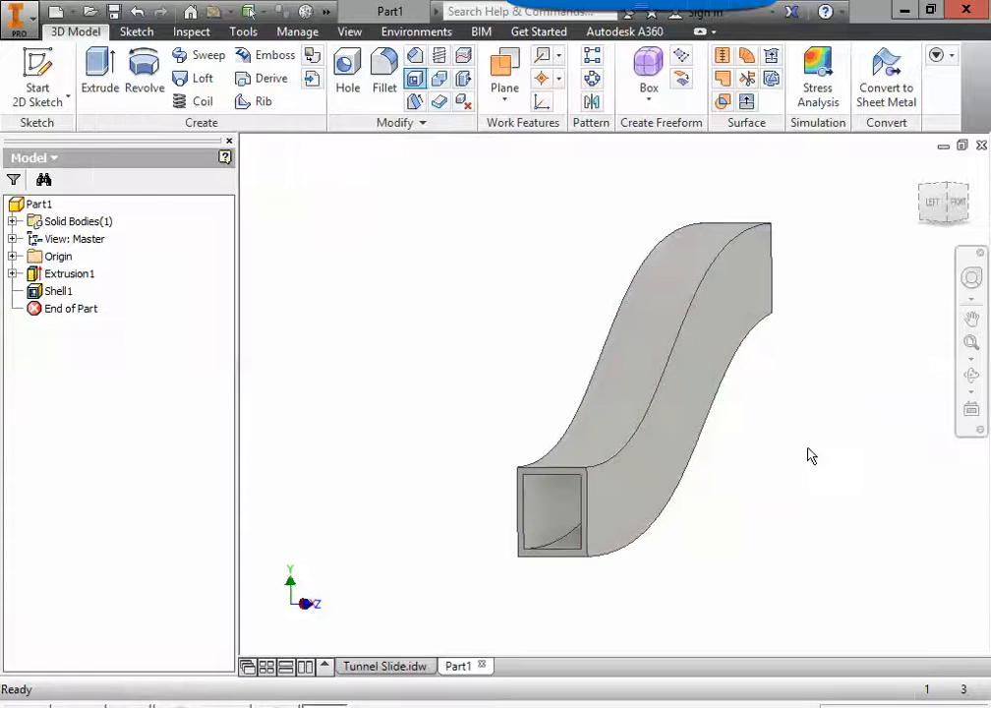
Step: Inspect the hollow interior and wall at the slide's open end, and restore the home view
shift+middle_drag(816, 457, 614, 466)
scroll(520, 414, down, 3)
scroll(525, 414, down, 4)
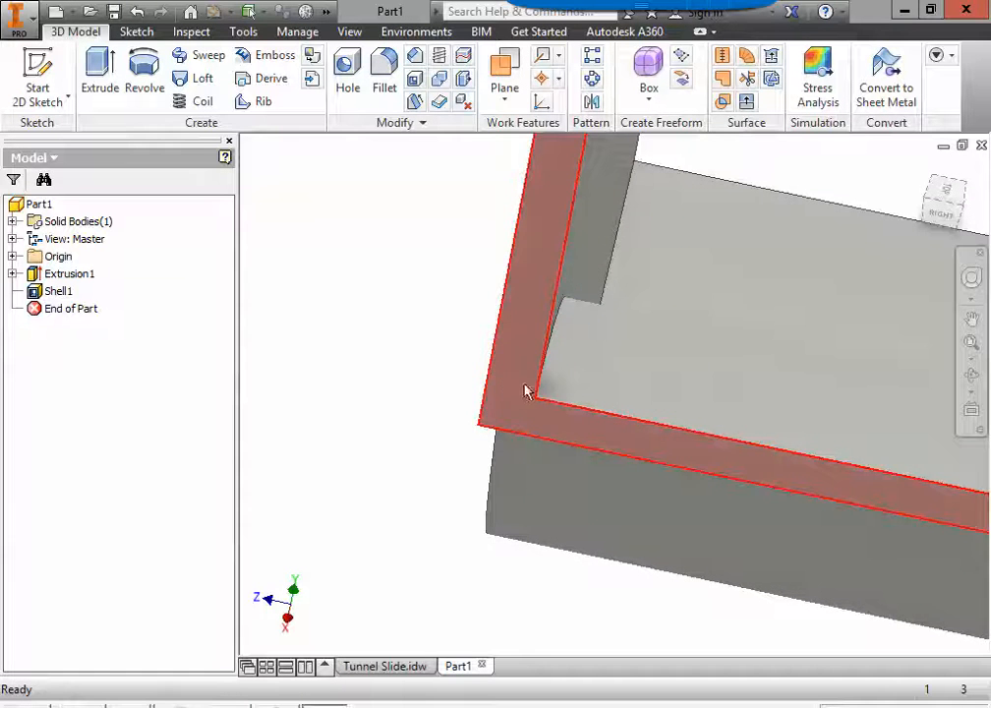
scroll(526, 392, up, 6)
shift+middle_drag(656, 444, 759, 421)
shift+middle_drag(918, 172, 632, 442)
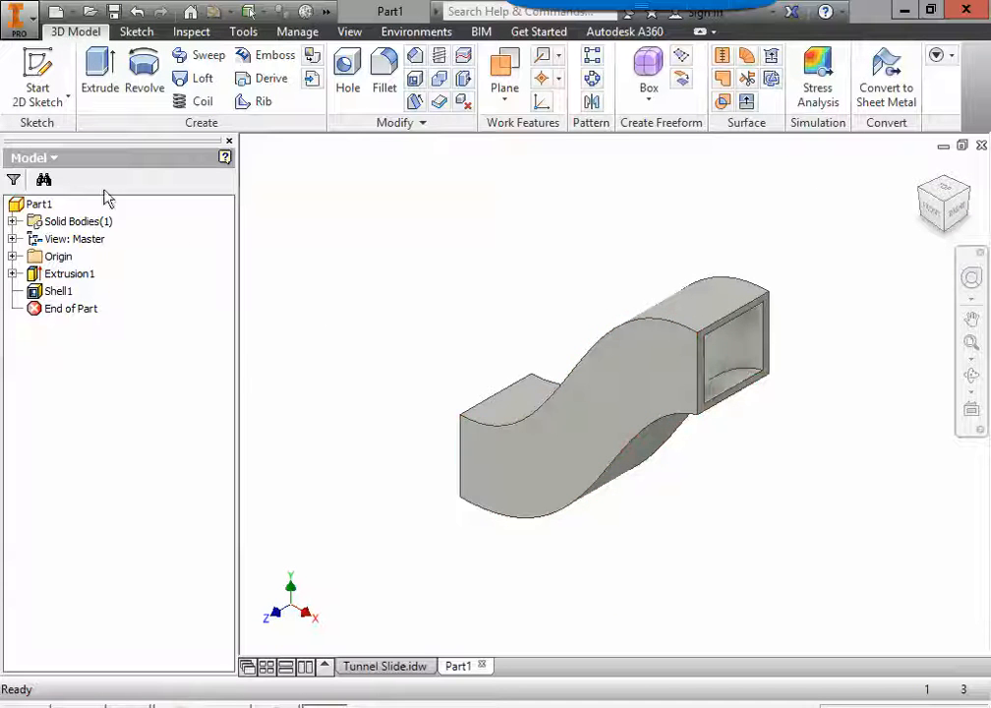
Step: Save the part as Tunnel Slide in the 1PlayGround folder on the personal network drive
click(22, 19)
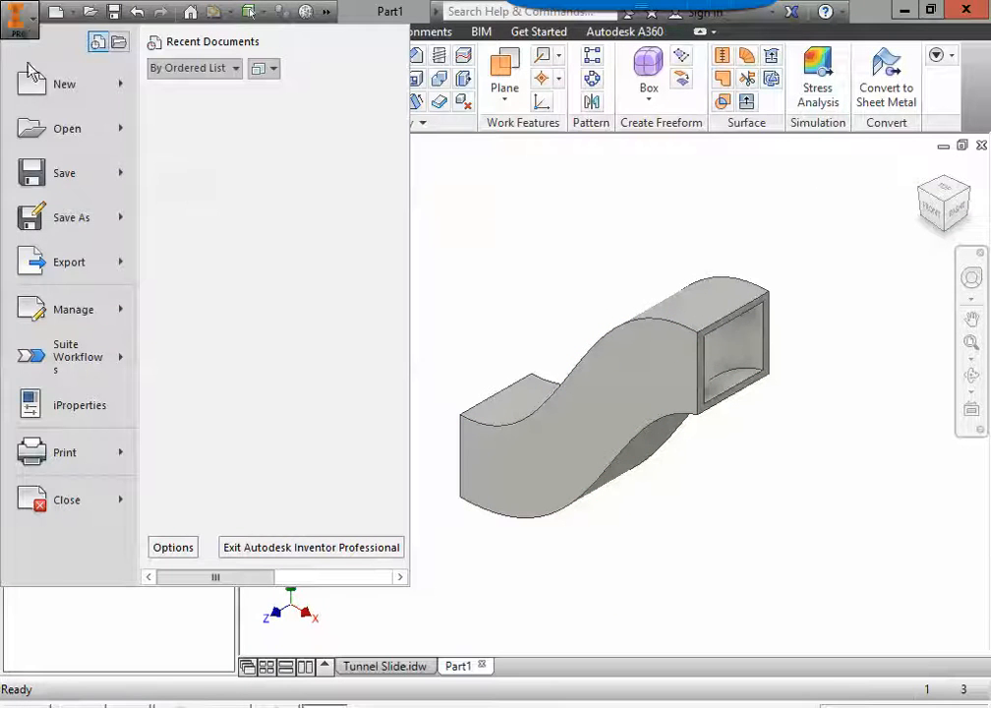
click(59, 218)
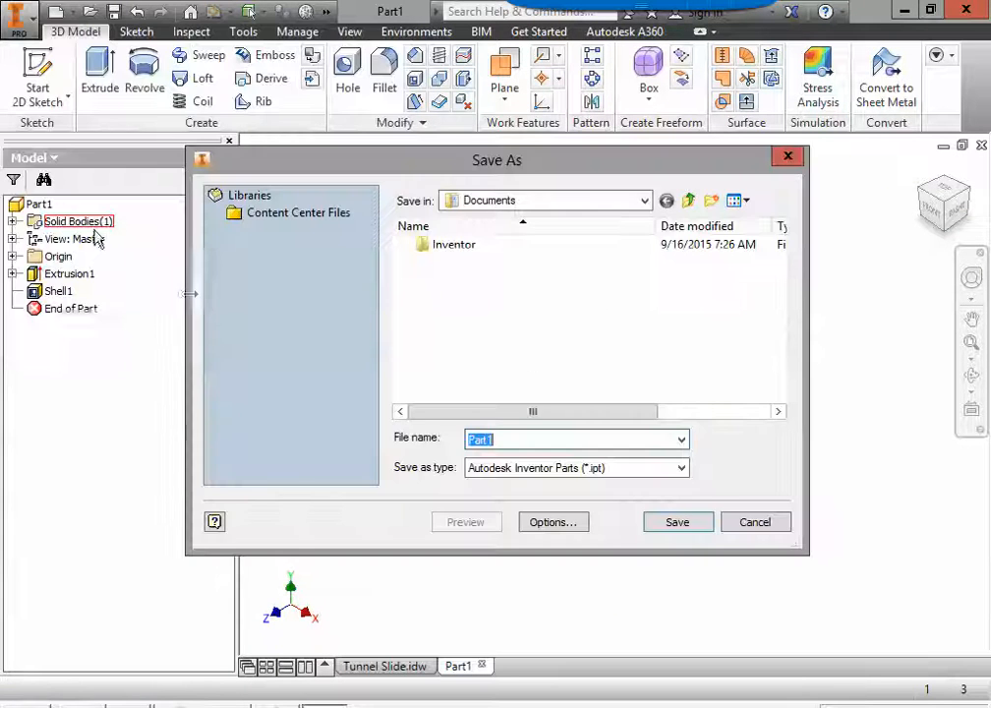
click(644, 201)
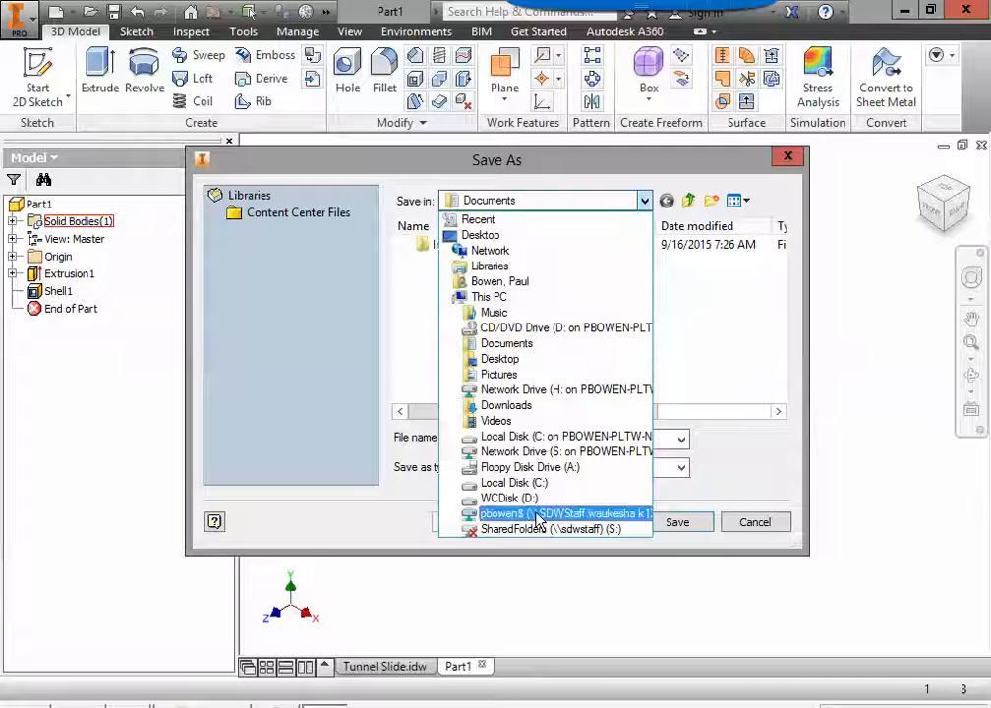
click(537, 514)
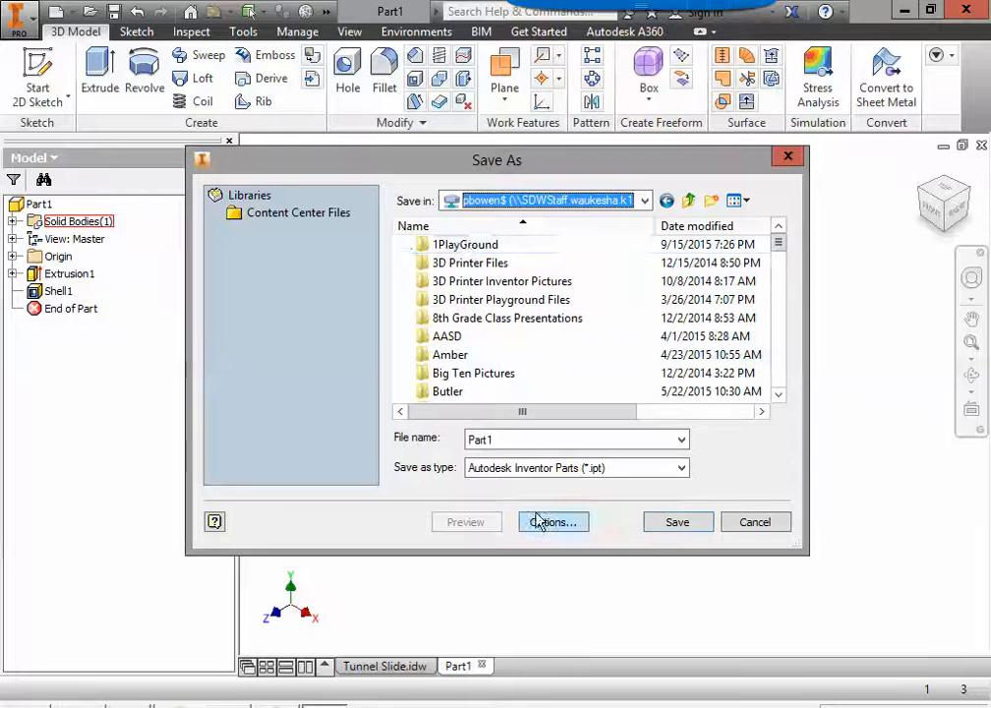
double_click(462, 245)
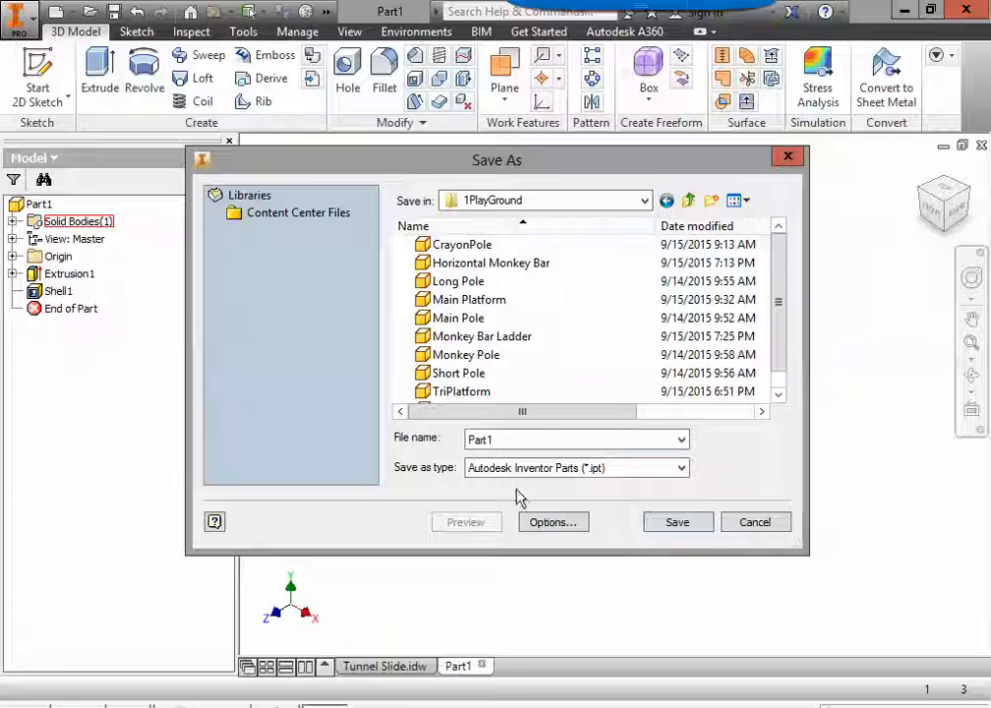
double_click(529, 438)
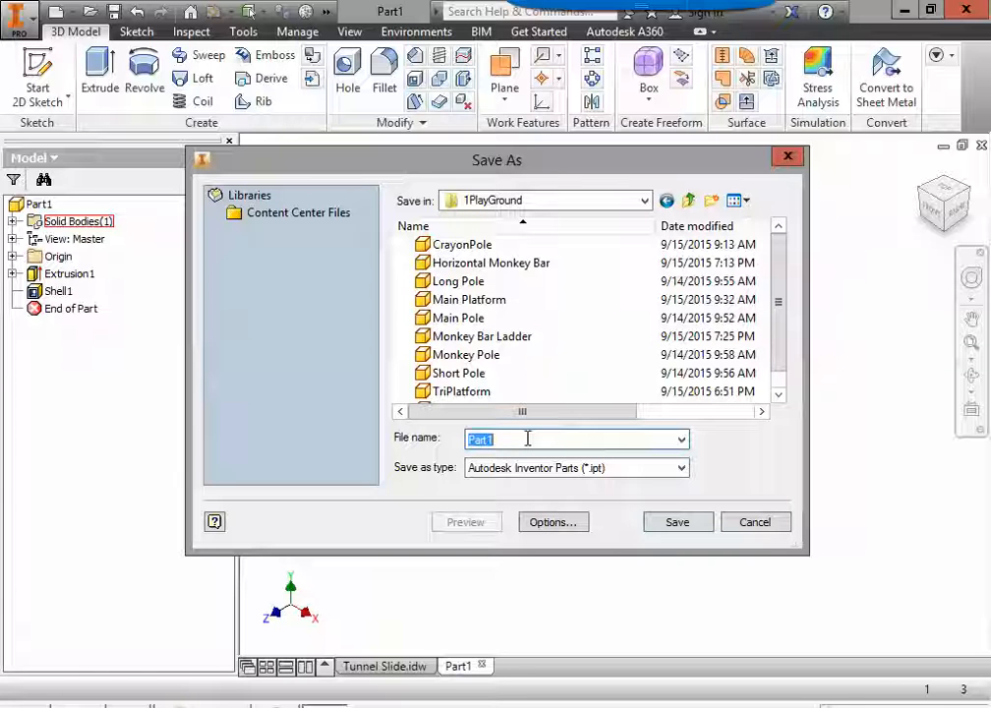
text(Tunnel Slide)
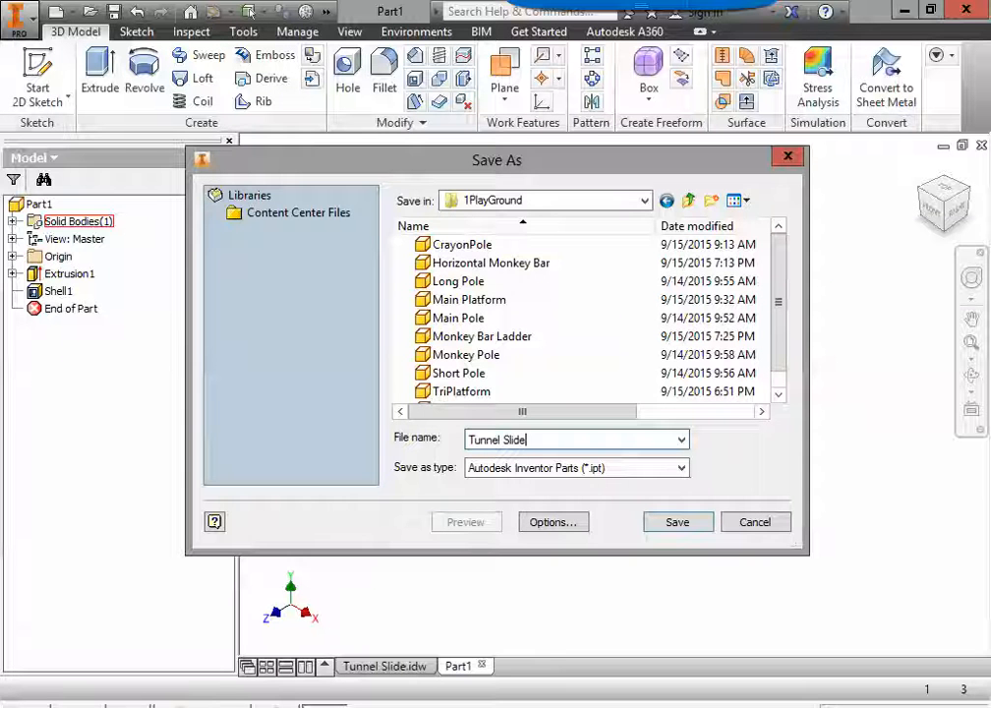
click(676, 523)
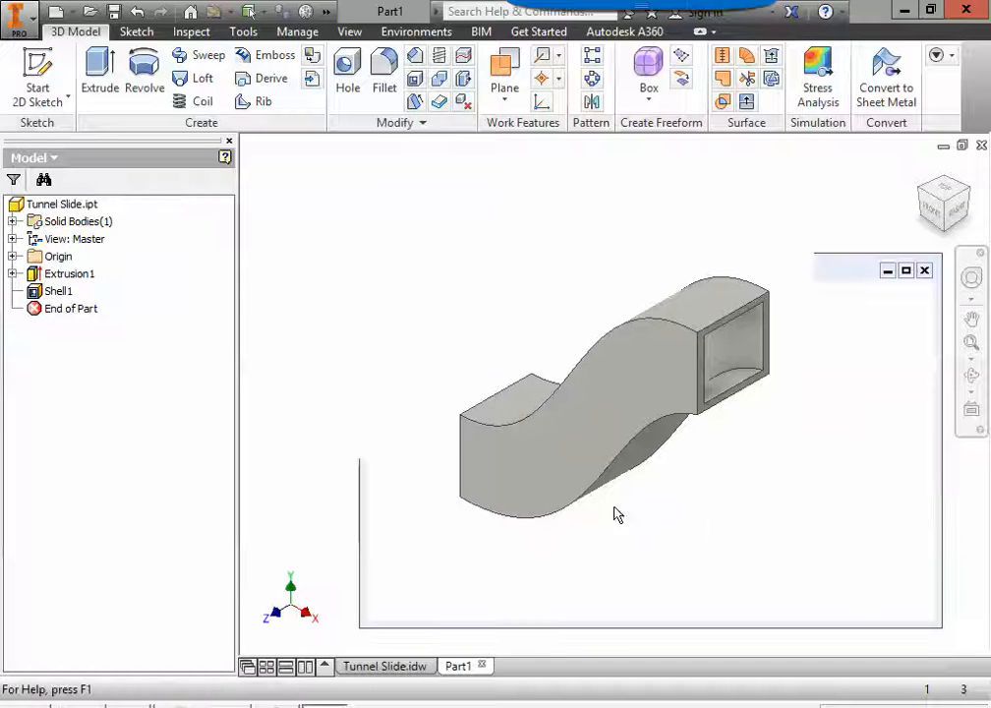